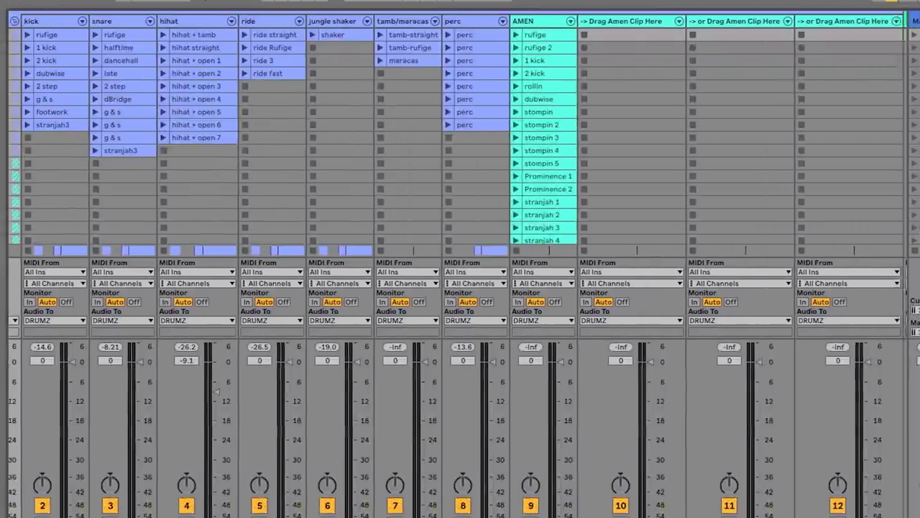
Scroll across the mixer to the AMEN track's 14-slice Drum Rack with Tight, Pitch and Sustain macros.
scroll(460, 259, "right", 10)
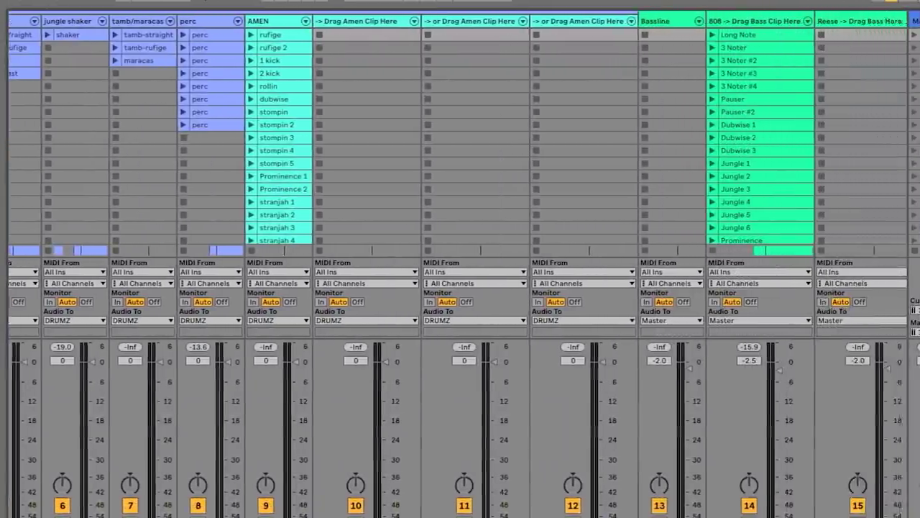
scroll(460, 259, "right", 10)
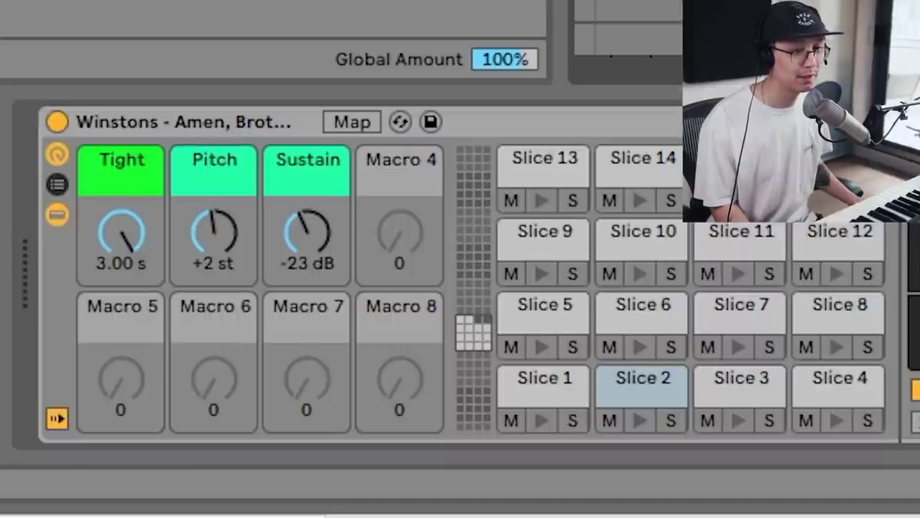
Scroll through the Amen rack's device chain showing EQ Eight, iZotope Trash 2 and Transient Master.
scroll(460, 273, "right", 15)
scroll(692, 191, "right", 5)
scroll(692, 191, "left", 3)
scroll(692, 191, "left", 3)
scroll(460, 274, "right", 5)
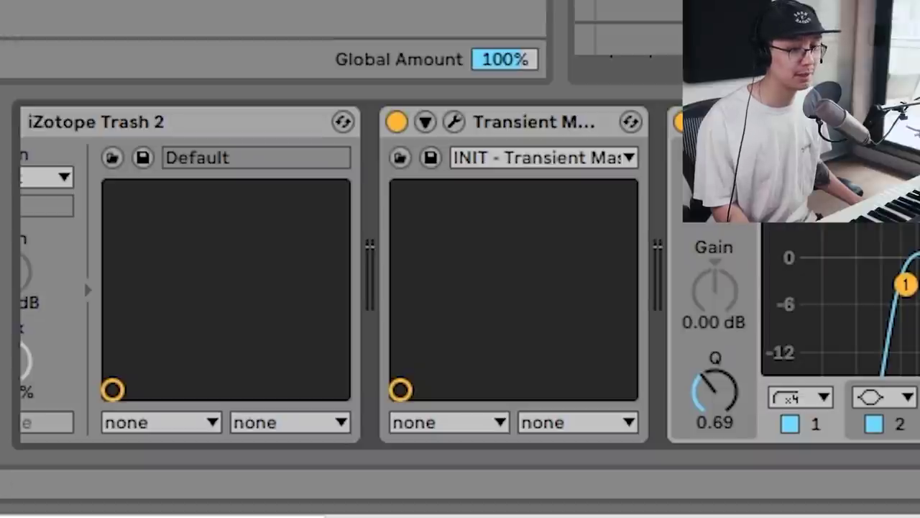
scroll(692, 192, "left", 6)
scroll(461, 273, "left", 5)
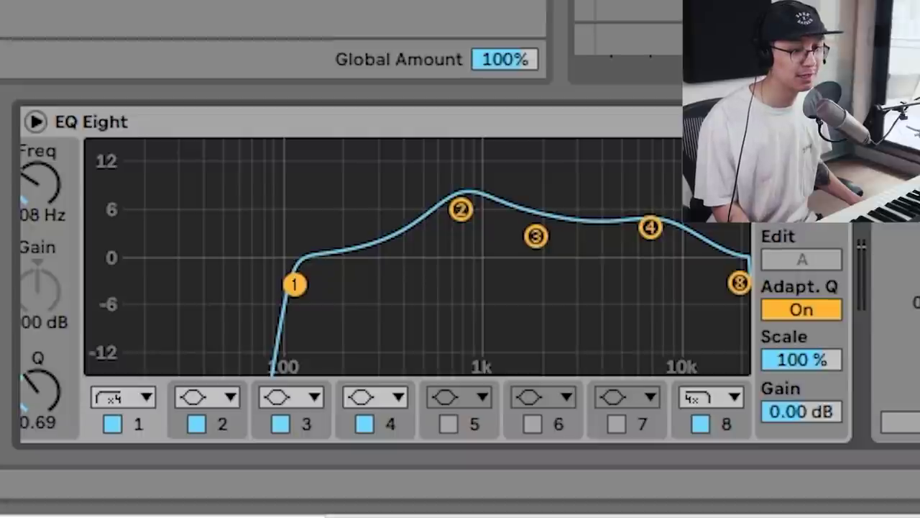
scroll(461, 273, "right", 8)
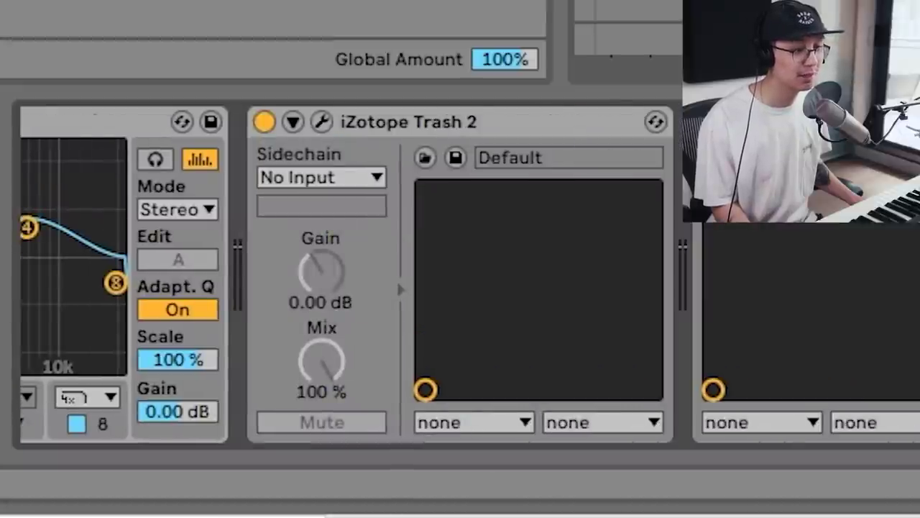
scroll(460, 273, "left", 10)
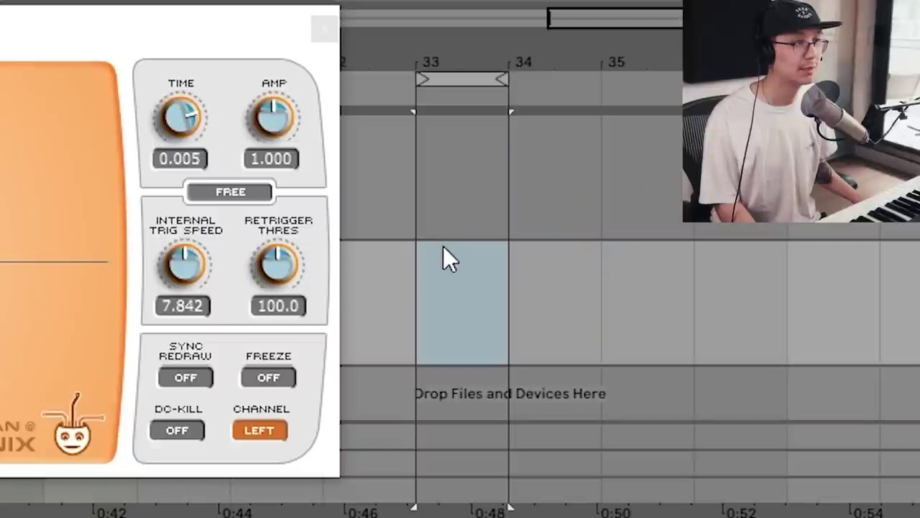
Insert an empty one-bar MIDI clip in the selected bar with a fixed 1/8 grid.
key("ctrl+shift+m")
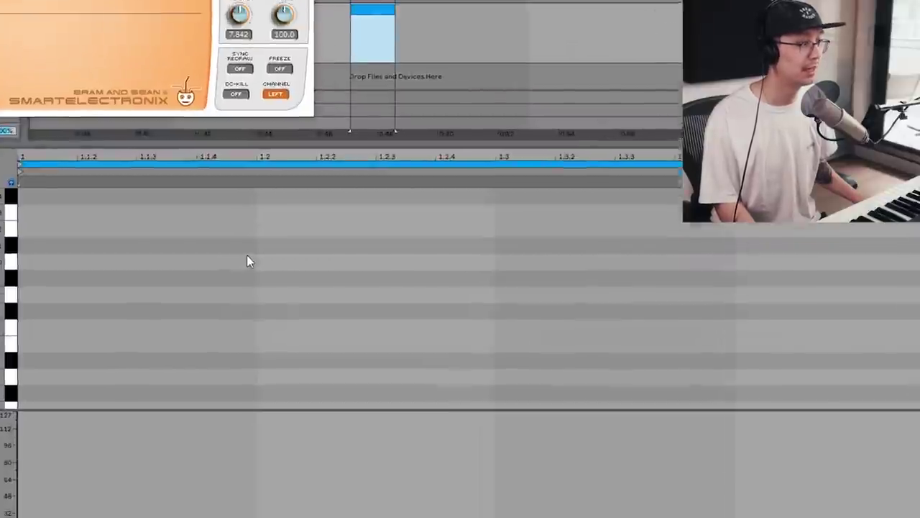
right_click(246, 261)
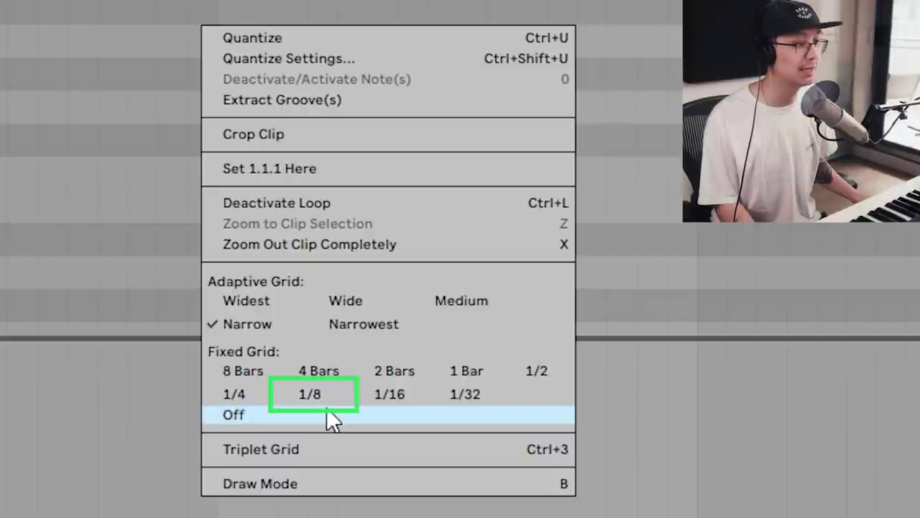
left_click(325, 395)
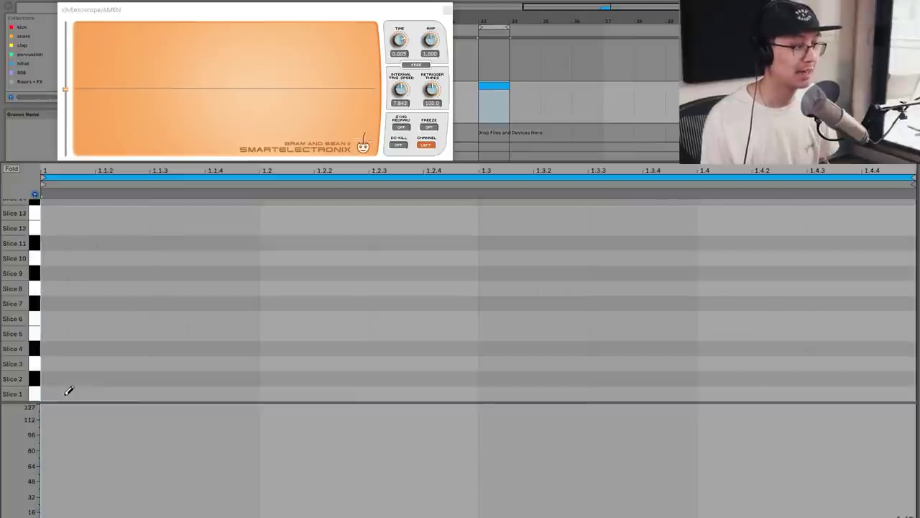
Place Slice 1 on beat 1 and Slice 3 notes at 1.2 and 1.3.3, then audition.
left_click(68, 393)
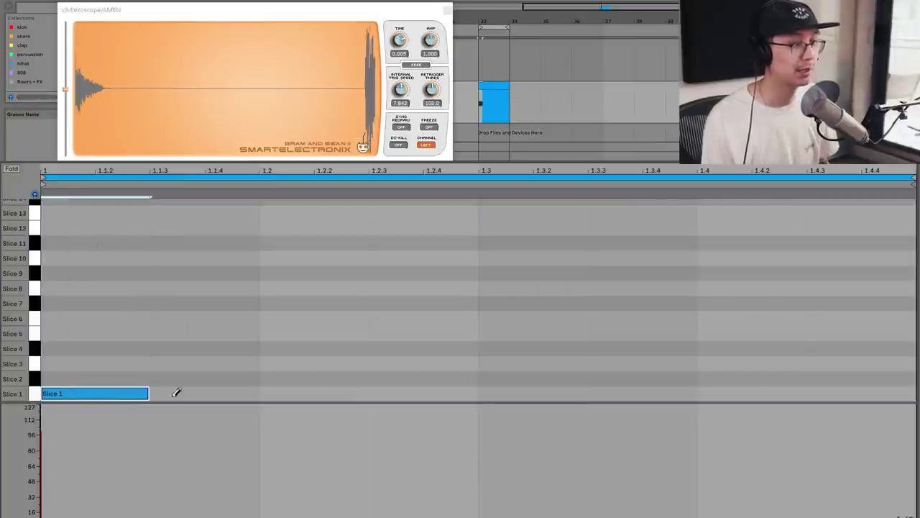
left_click(308, 358)
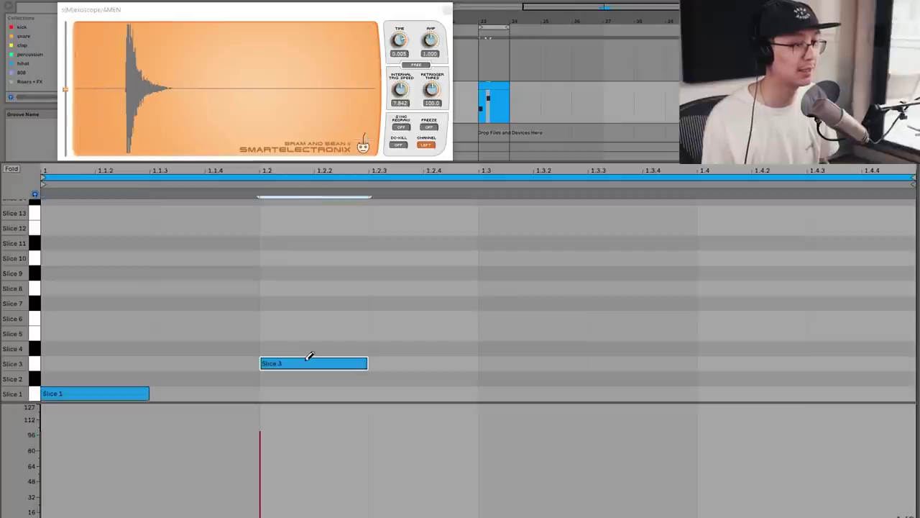
left_click(723, 363)
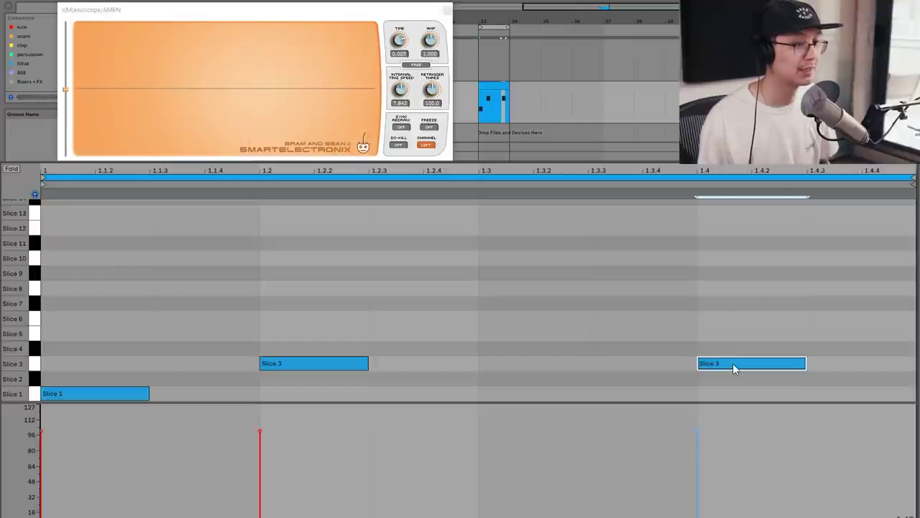
key("Left")
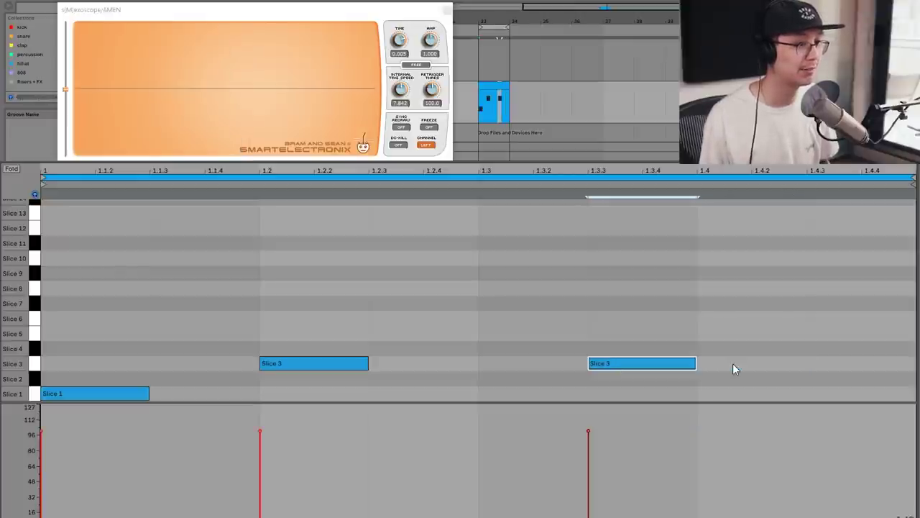
key("space")
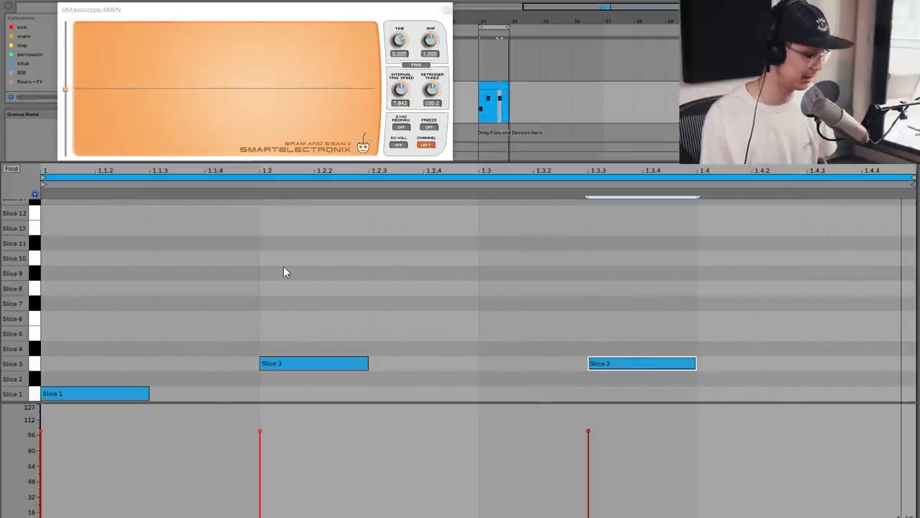
key("b")
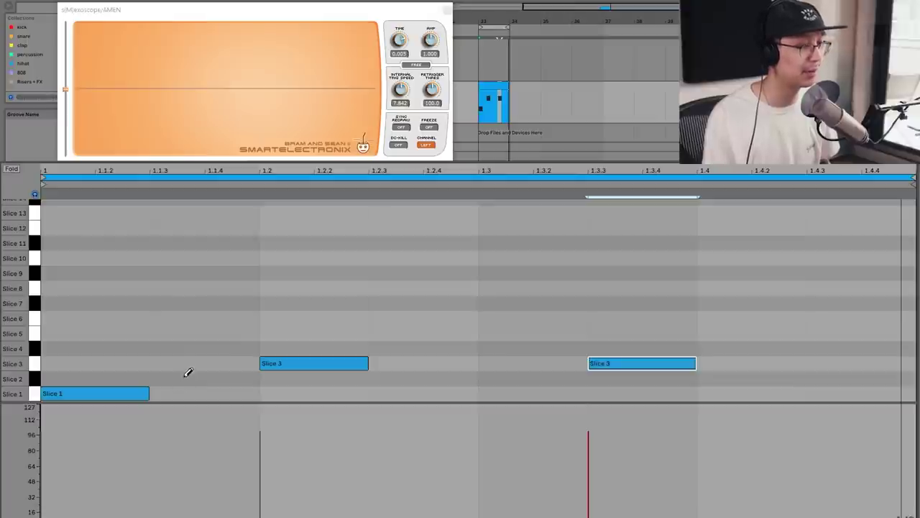
Pencil in Slice 2 at 1.1.3 and alternating Slice 4/5 eighths through the bar, then audition.
left_click(187, 374)
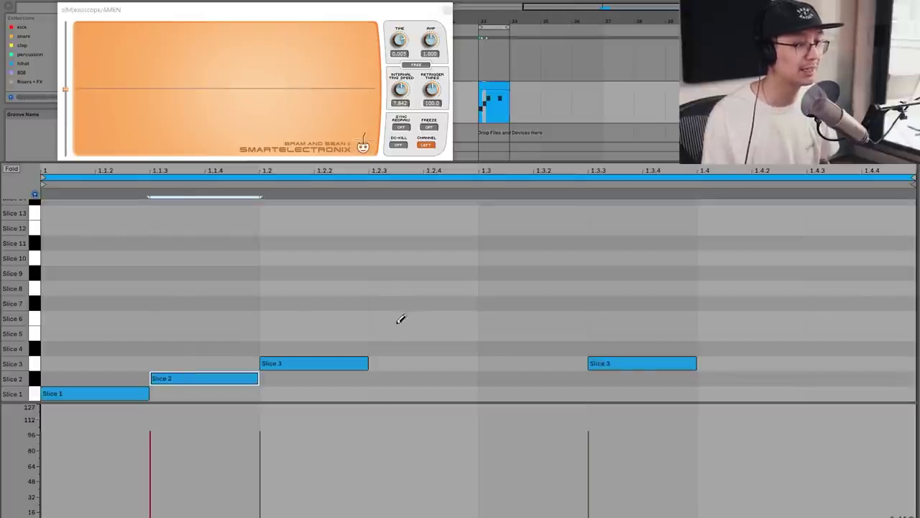
left_click(401, 349)
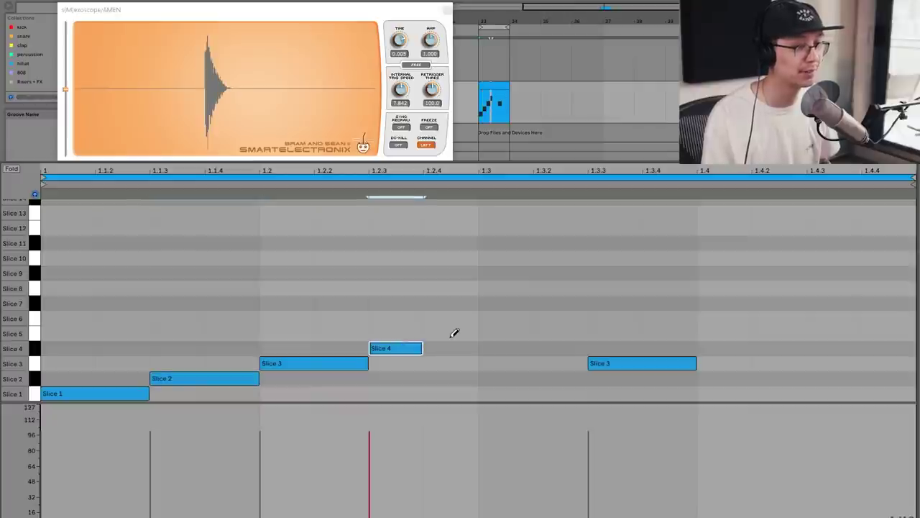
left_click(453, 333)
left_click(499, 347)
left_click(554, 333)
left_click(724, 347)
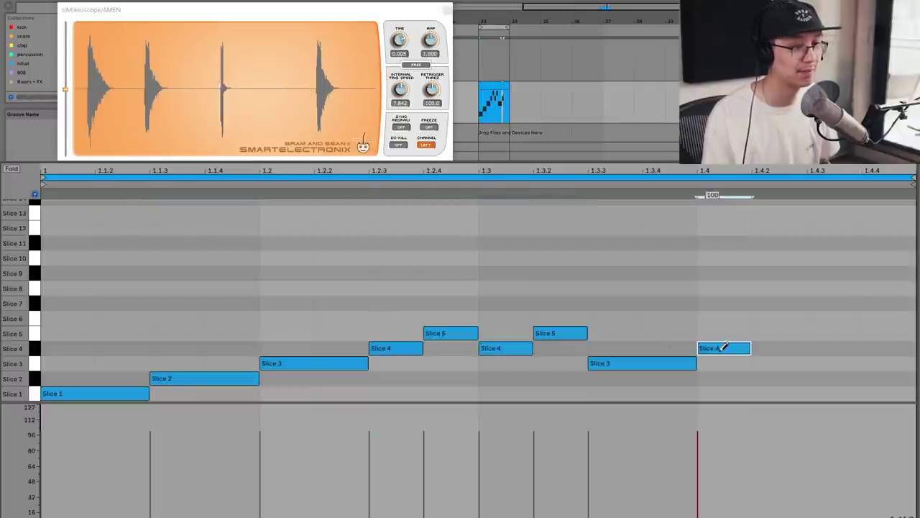
left_click(779, 333)
left_click(827, 348)
left_click(874, 333)
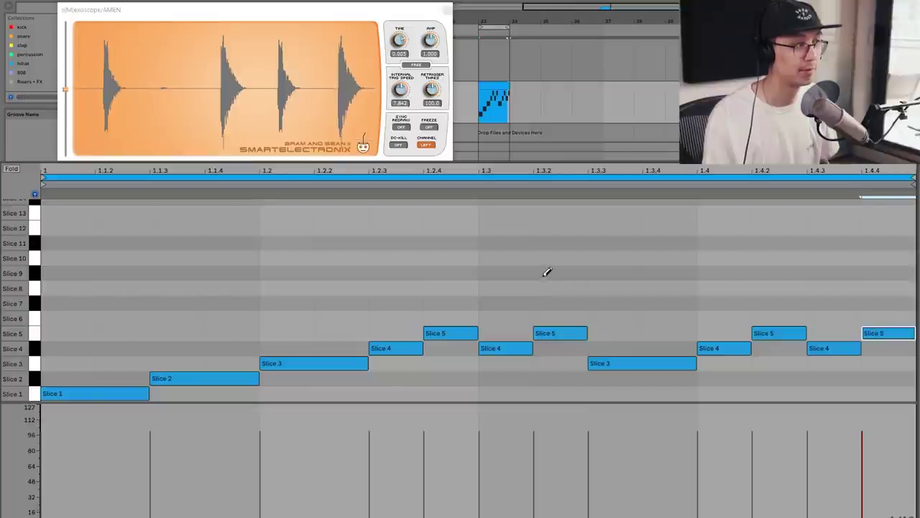
key("space")
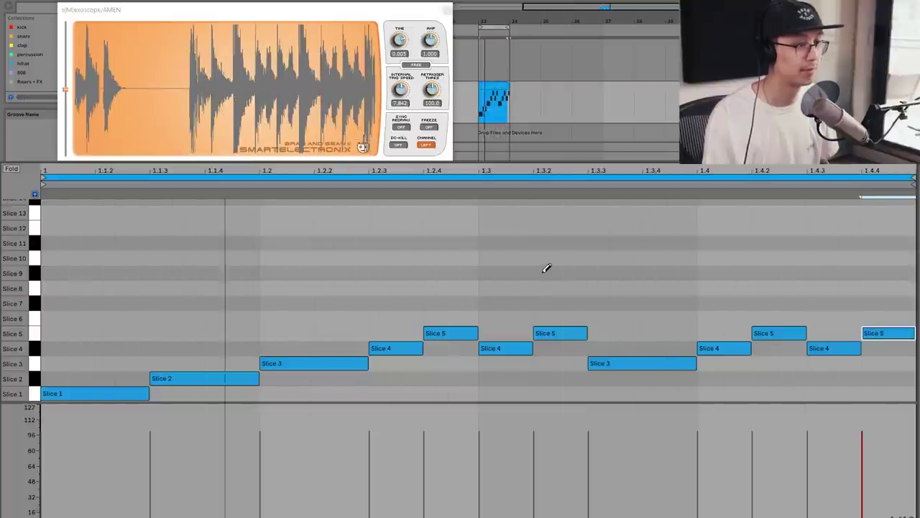
key("space")
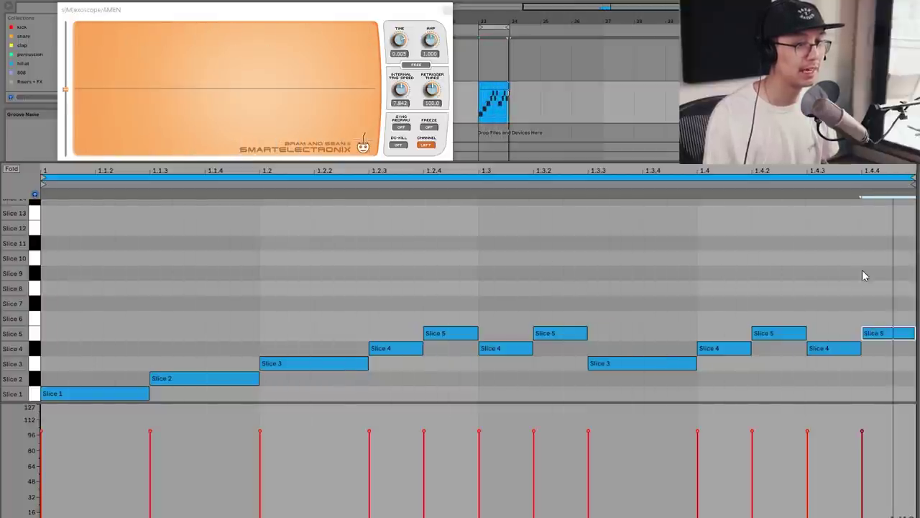
Raise the end notes of each run to Slice 6 and Slice 7.
left_click_drag(898, 279, 838, 320)
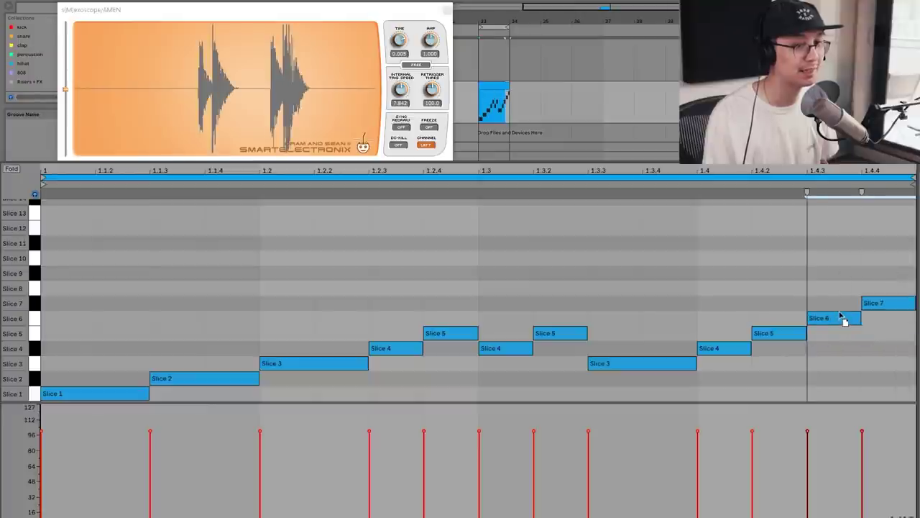
key("space")
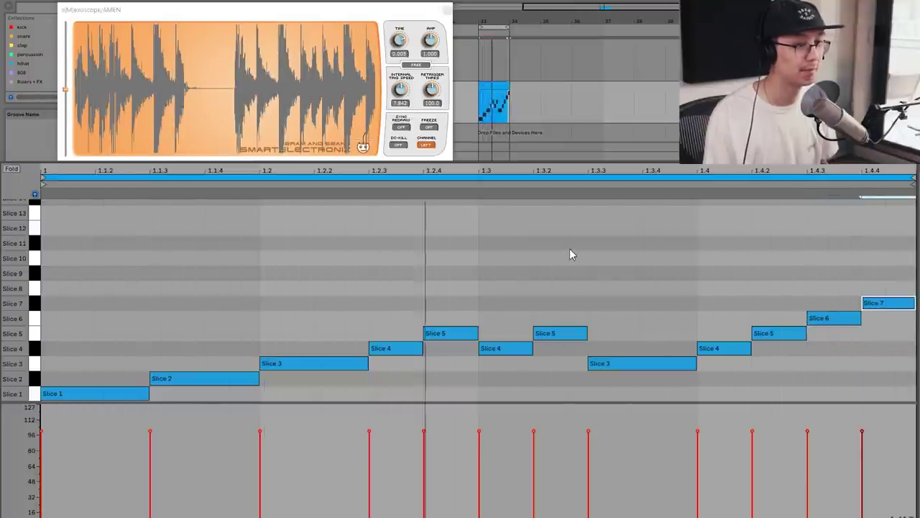
key("space")
key("Up")
key("Up")
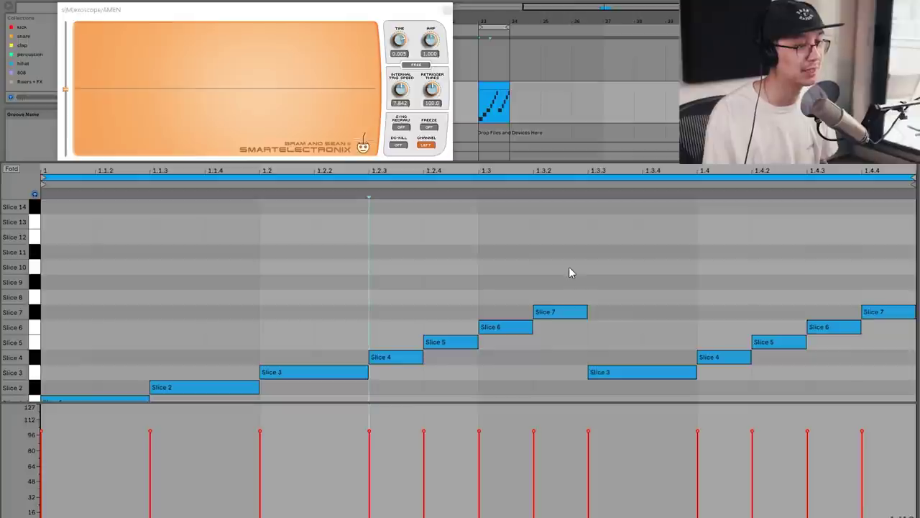
Try higher slices, then undo back to Slice 1, Slice 2 and Slice 8 at 1.2 and 1.3.3.
left_click_drag(569, 272, 386, 284)
key("space")
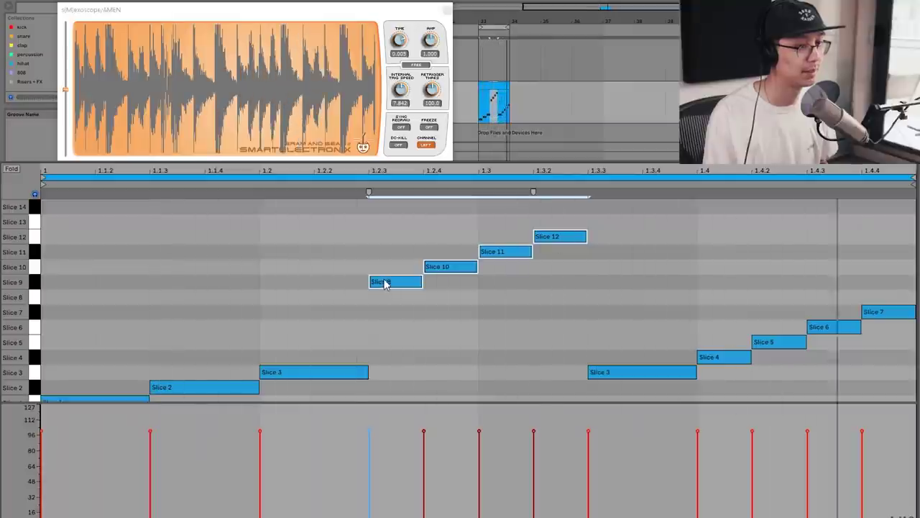
left_click_drag(647, 335, 309, 304)
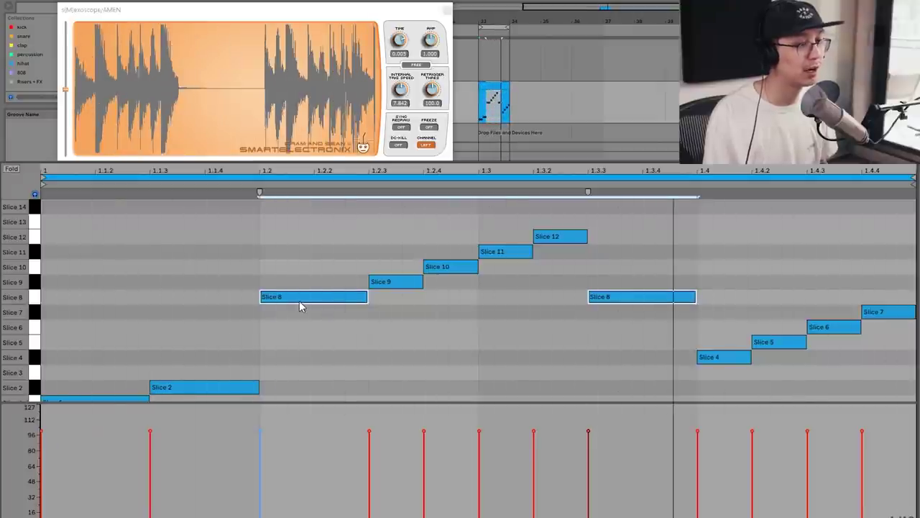
key("space")
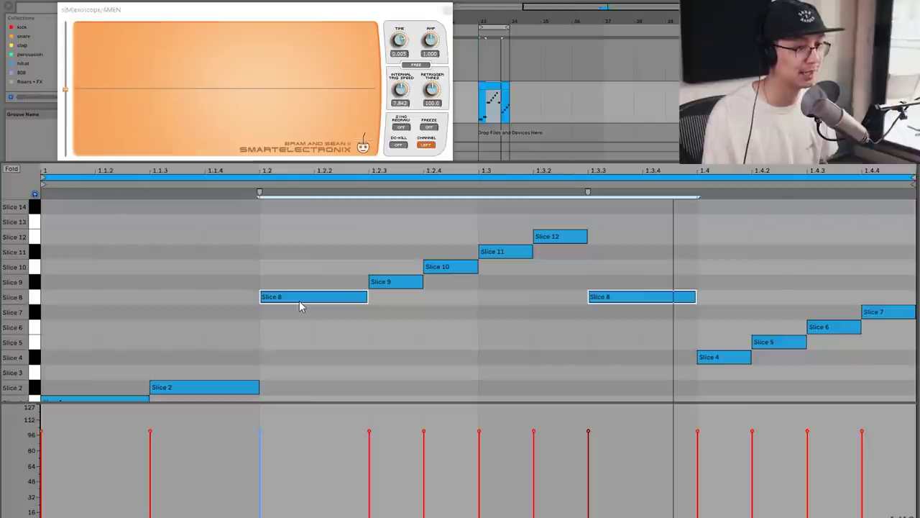
key("ctrl+z")
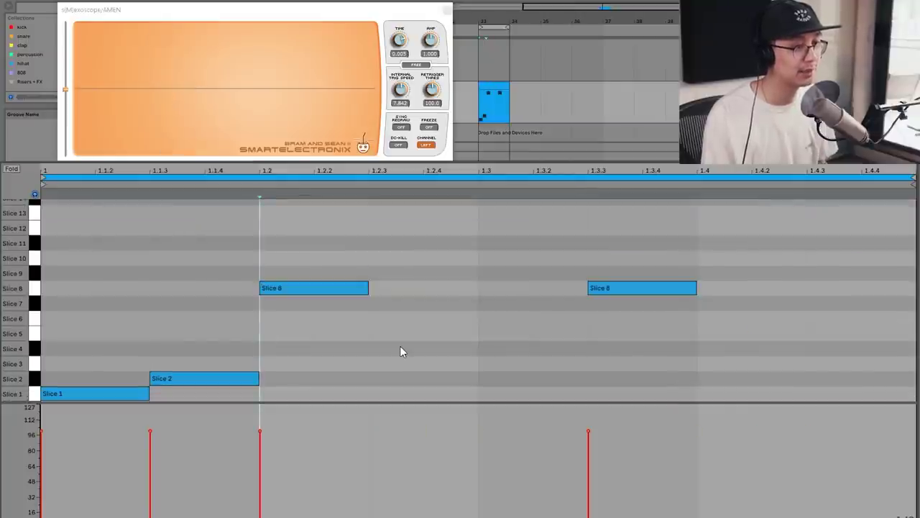
Duplicate the Slice 1 and Slice 2 notes and remove the copy at beat 1.4.
key("space")
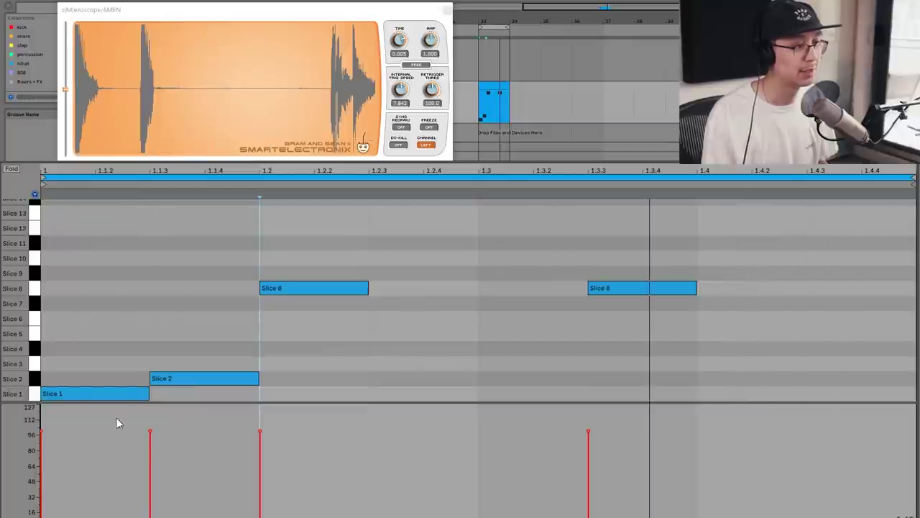
left_click_drag(218, 326, 765, 392)
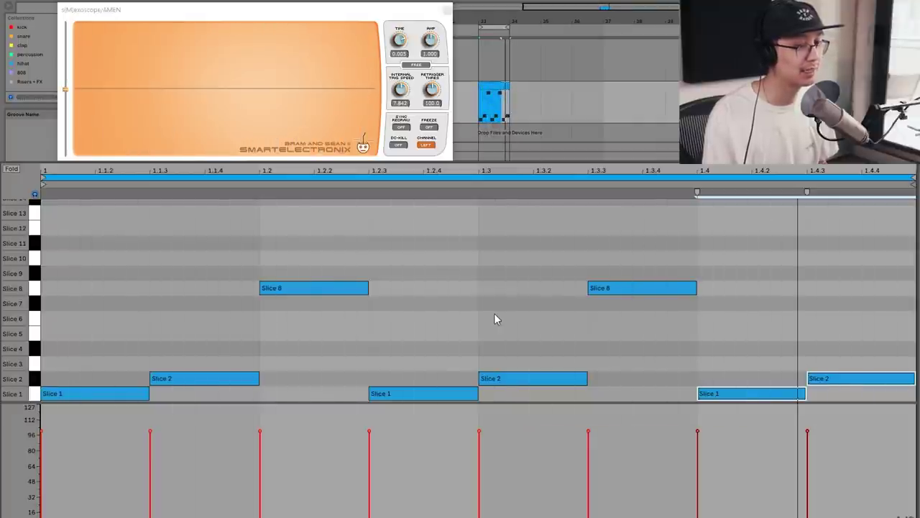
left_click(731, 302)
key("space")
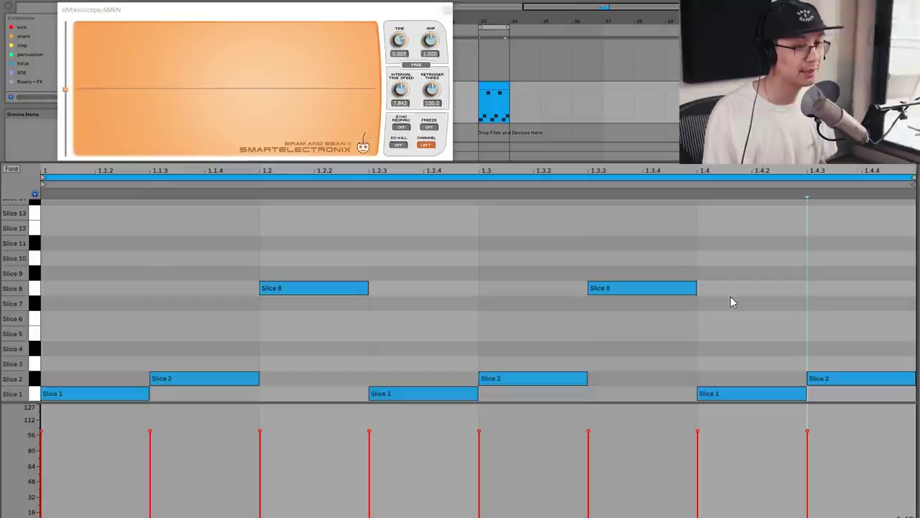
key("space")
key("ctrl+z")
Draw a rising Slice 4, 5, 6, 7 fill starting at beat 1.4.
left_click(726, 348)
left_click(766, 333)
left_click(841, 318)
left_click(870, 303)
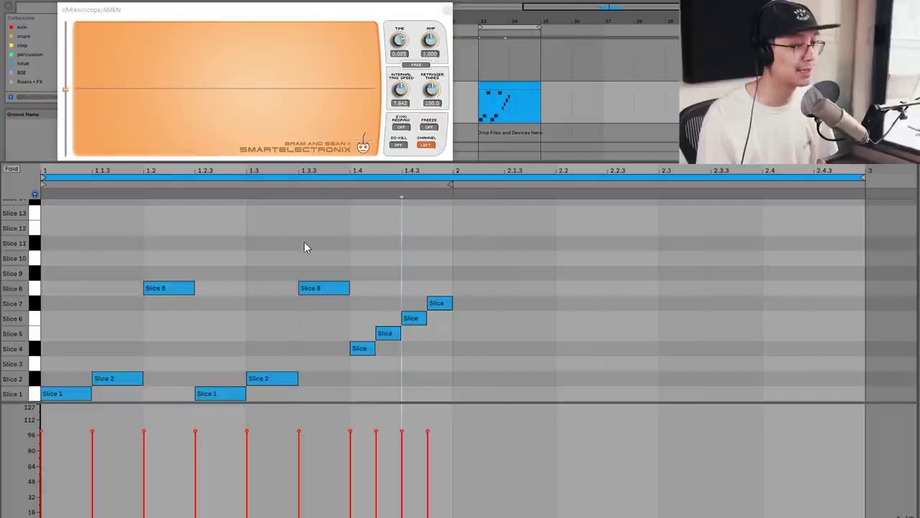
left_click_drag(304, 243, 442, 386)
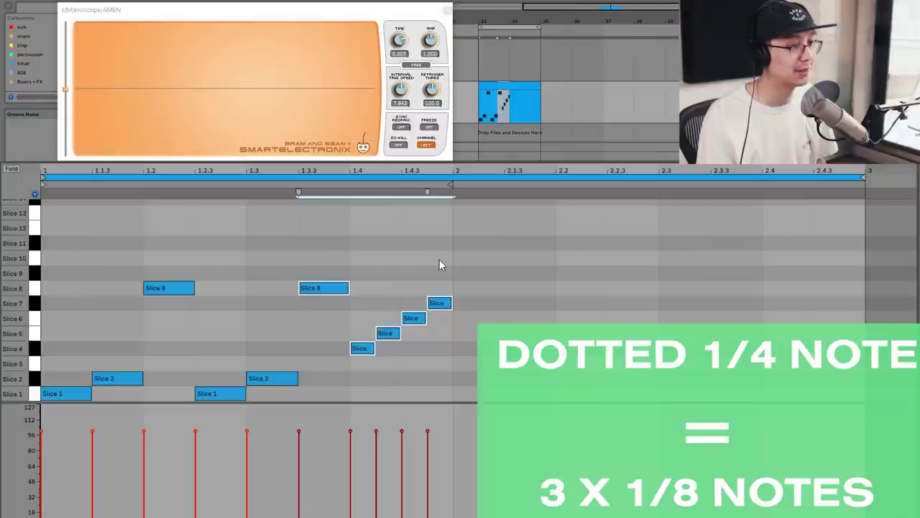
key("ctrl+d")
key("ctrl+d")
key("ctrl+d")
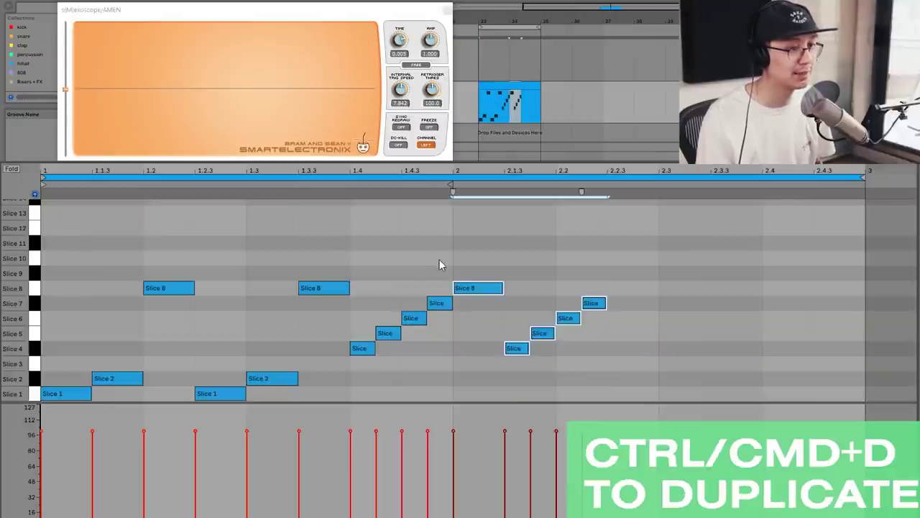
left_click(876, 266)
key("space")
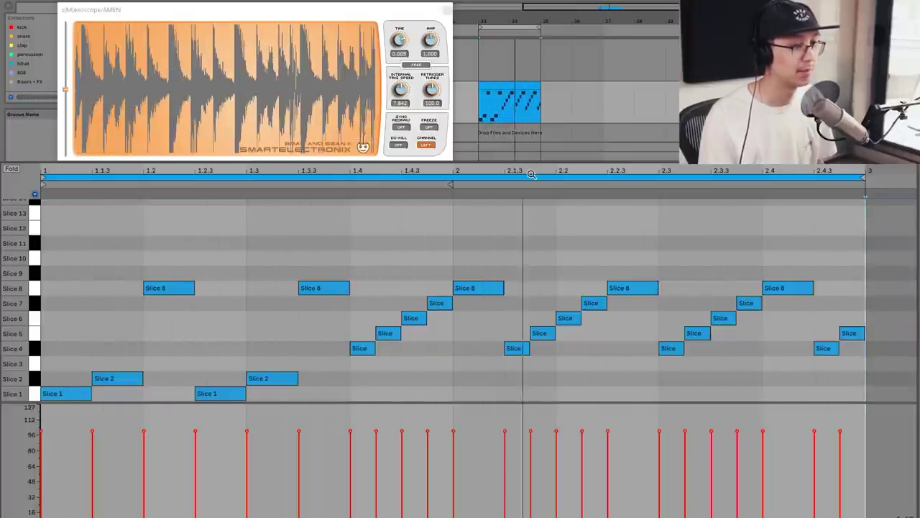
key("space")
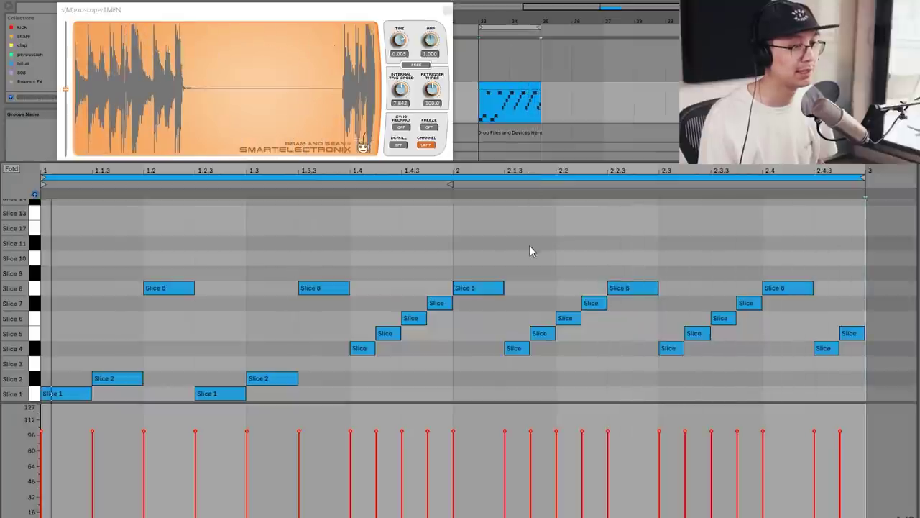
left_click_drag(472, 222, 906, 427)
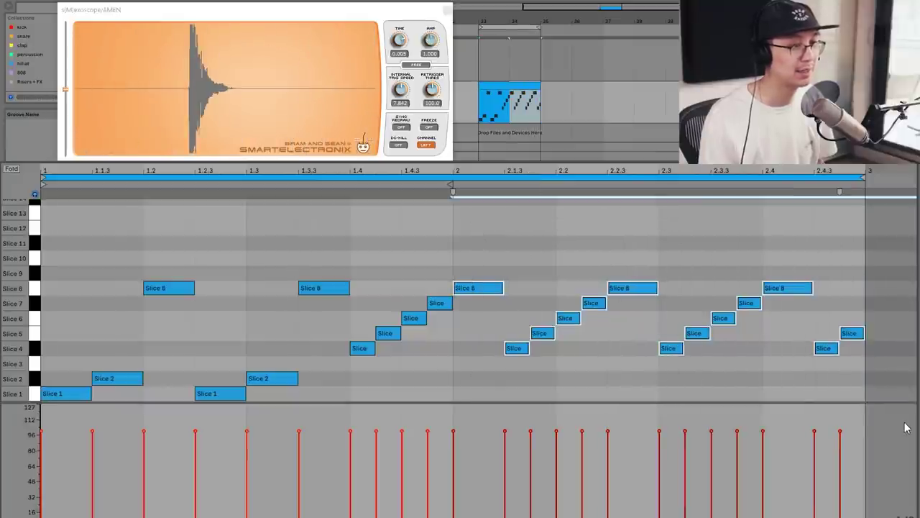
key("Delete")
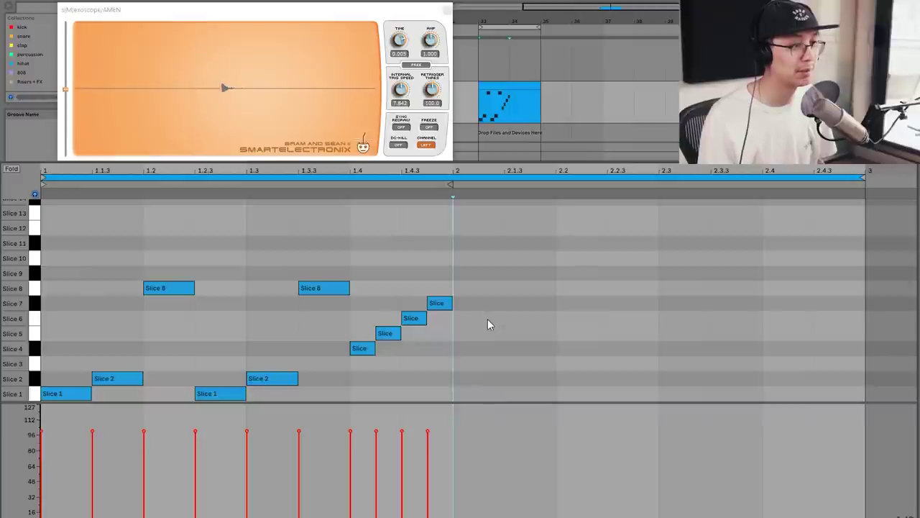
Fill bar 2 with Slice 13/Slice 14 pairs via Ctrl+D, deleting the extra Slice 14 at bar 3.
scroll(487, 324, "up", 1)
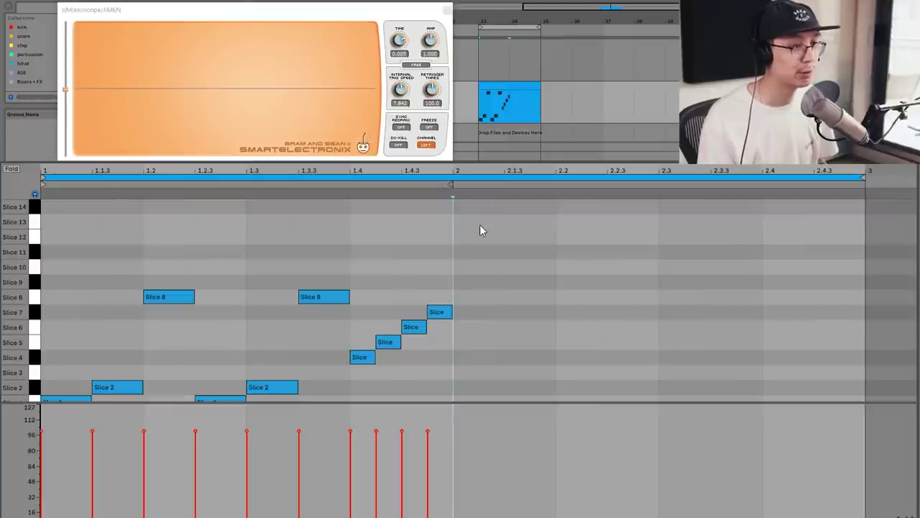
double_click(574, 209)
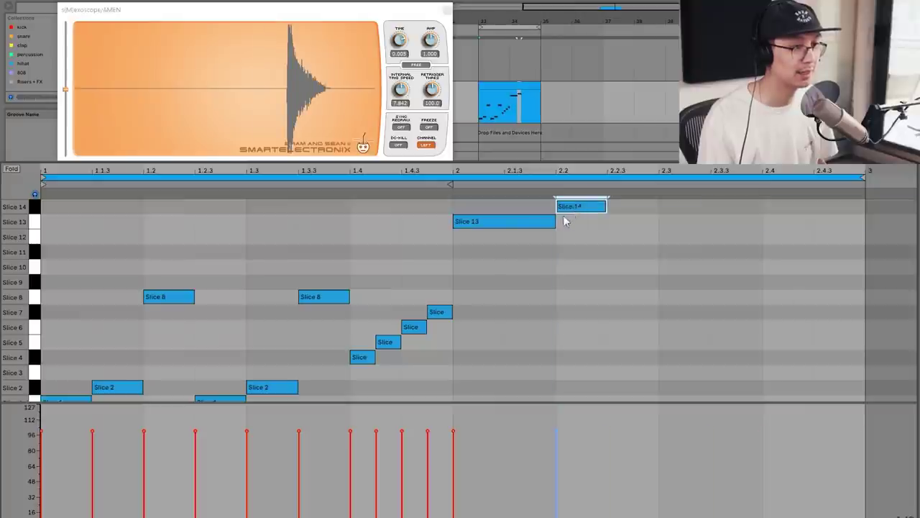
key("ctrl+d")
key("ctrl+d")
key("Delete")
key("space")
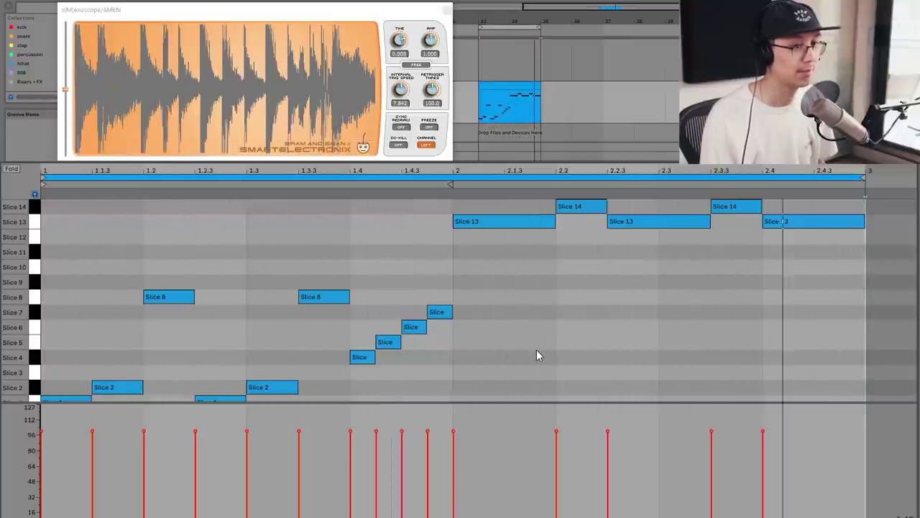
Clear the clip and draw Slice 1 at the bar start plus Slice 3 at 1.2 and 1.4.3.
key("space")
key("ctrl+z")
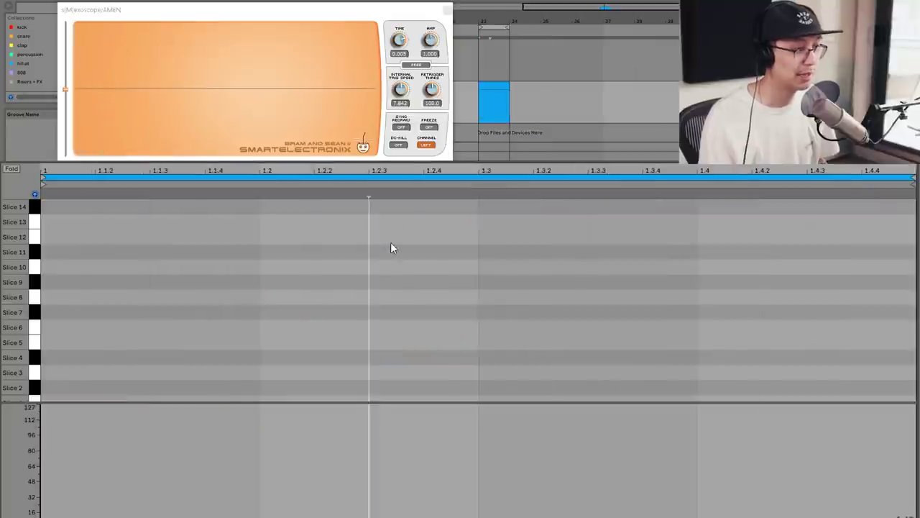
key("b")
left_click(92, 392)
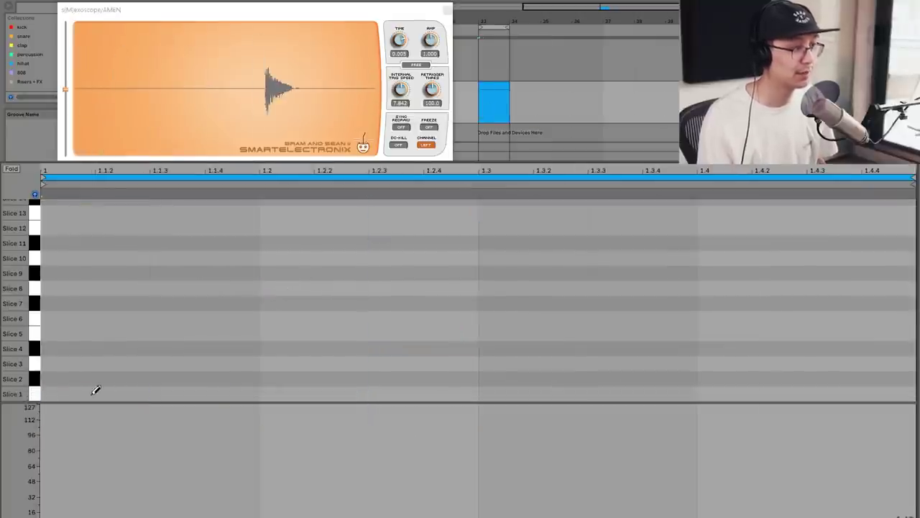
left_click(287, 362)
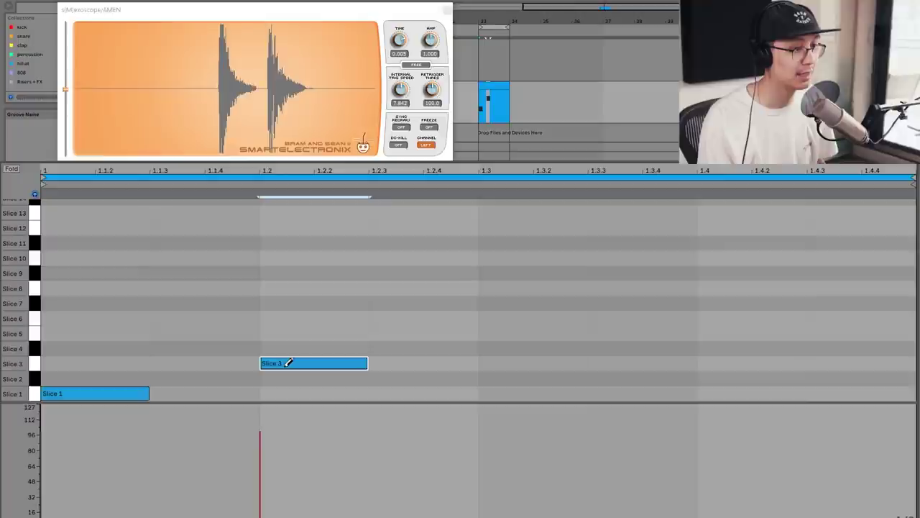
left_click(734, 361)
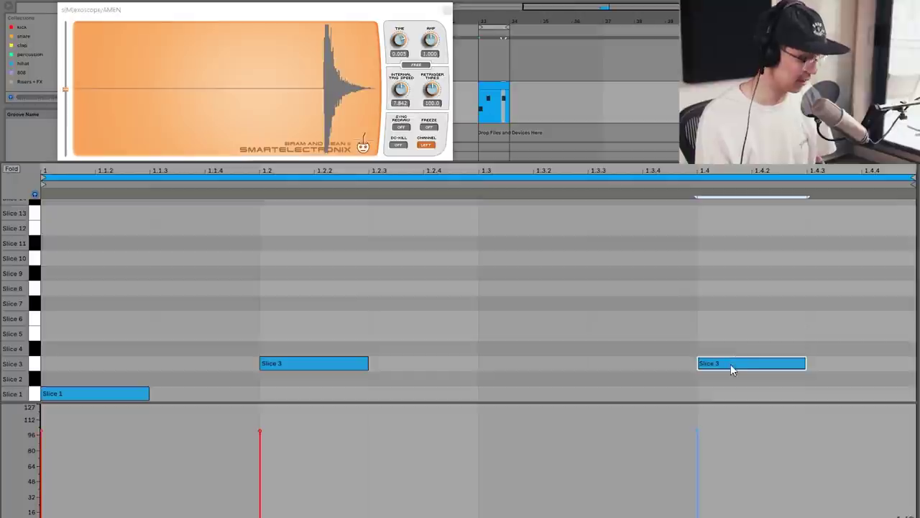
left_click_drag(729, 362, 828, 365)
key("space")
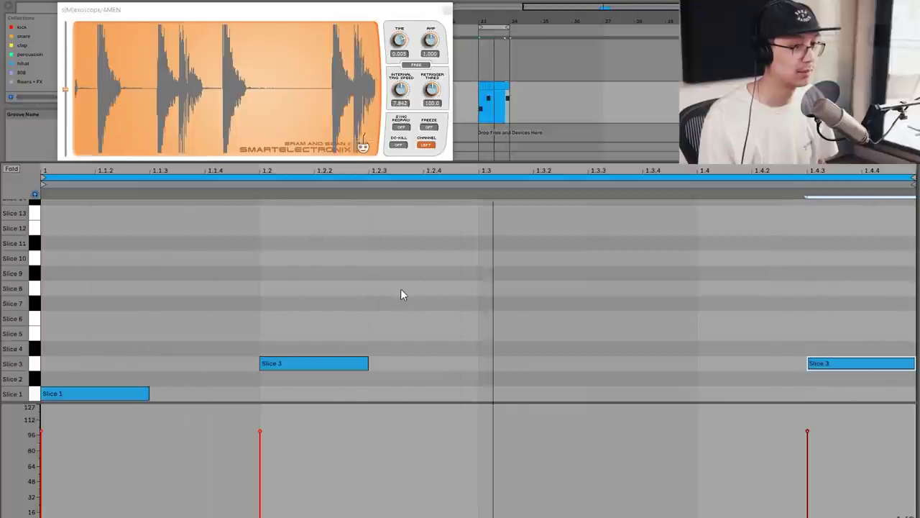
Copy Slice 1 to 1.3.3 and add Slice 2 notes at 1.1.3, 1.2.3, 1.3 and 1.4.
left_click(72, 393)
left_click_drag(72, 397, 613, 409)
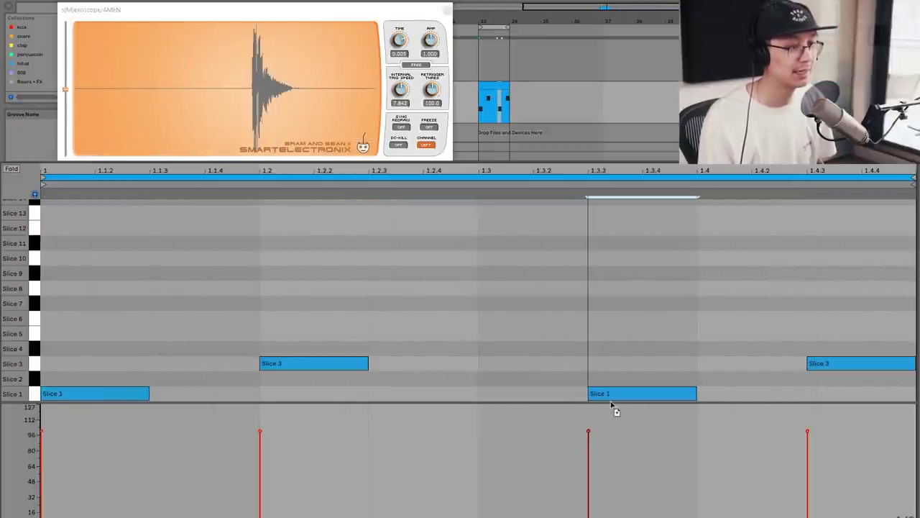
double_click(205, 377)
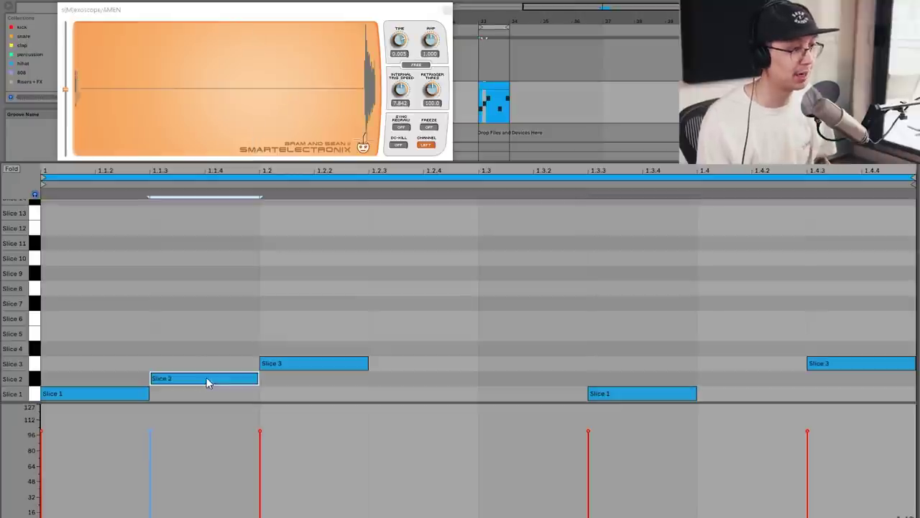
double_click(715, 377)
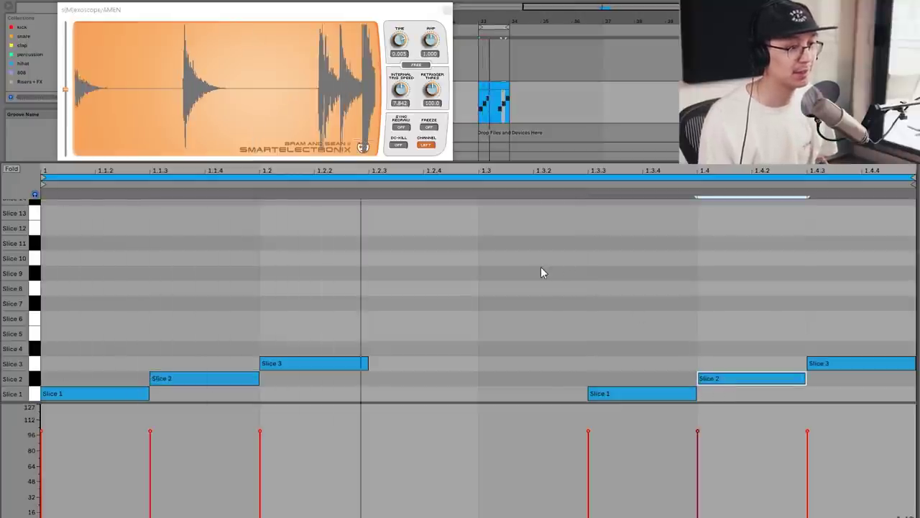
left_click(411, 383)
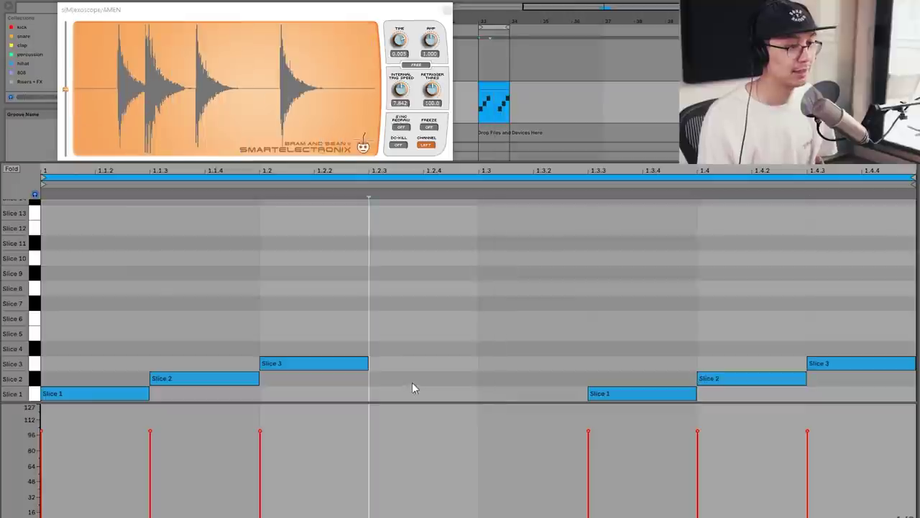
key("b")
left_click(420, 377)
left_click(519, 378)
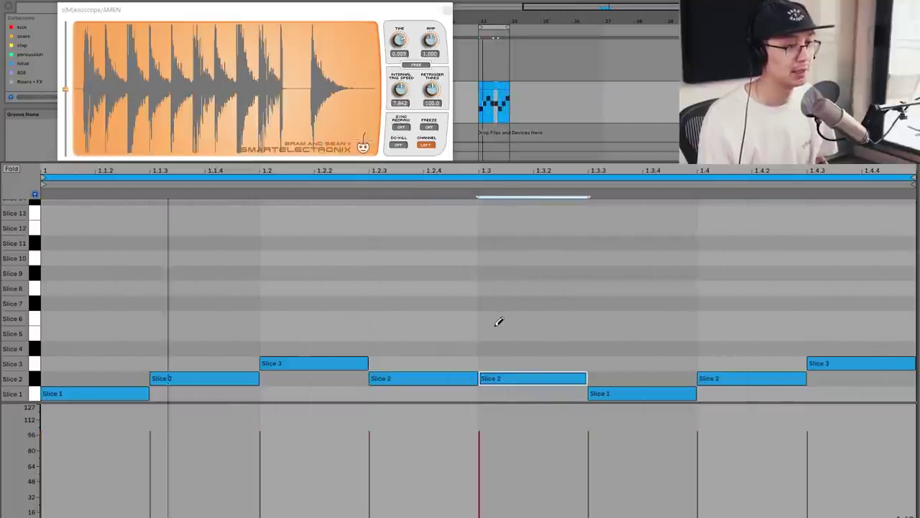
Replace the Slice 2 notes at 1.2.3 and 1.3 with Slice 4–5 pairs.
left_click(407, 378)
left_click(403, 348)
left_click(436, 333)
left_click(507, 378)
left_click(512, 348)
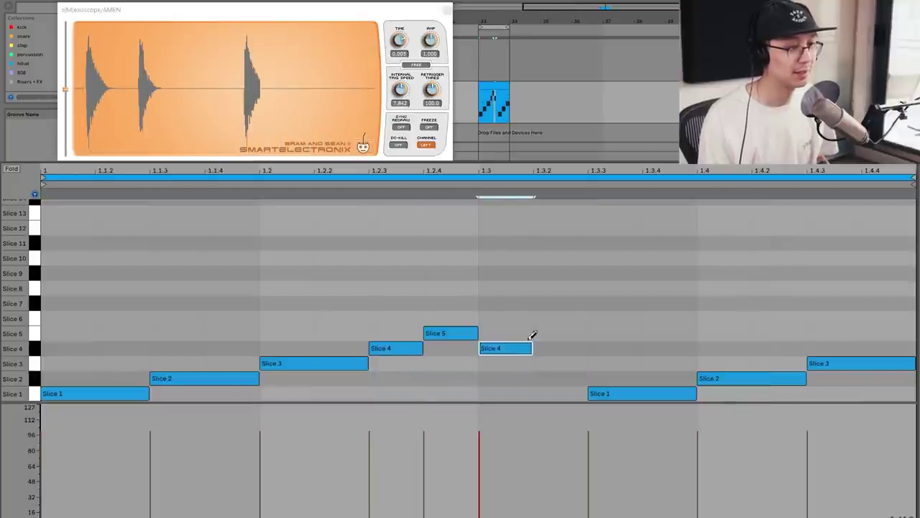
left_click(544, 333)
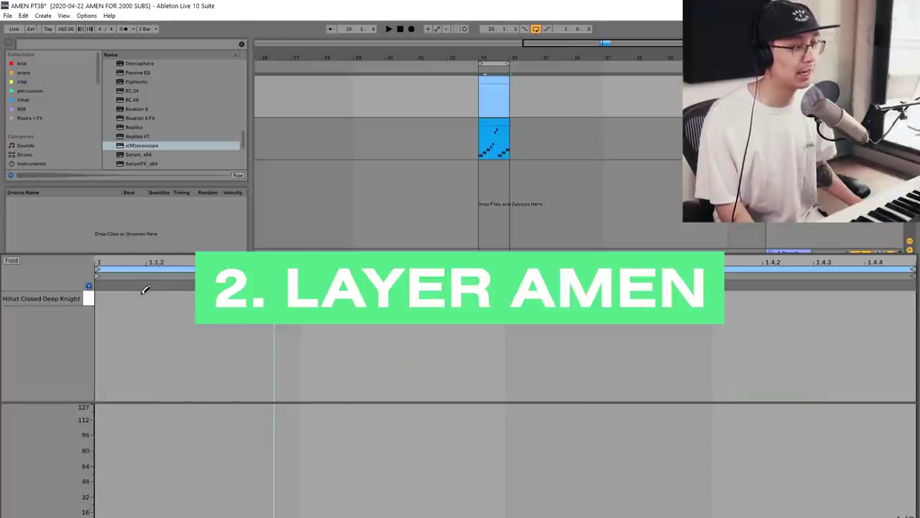
Draw eighth-note closed hi-hats across the bar and audition the loop.
left_click_drag(137, 290, 819, 291)
key("space")
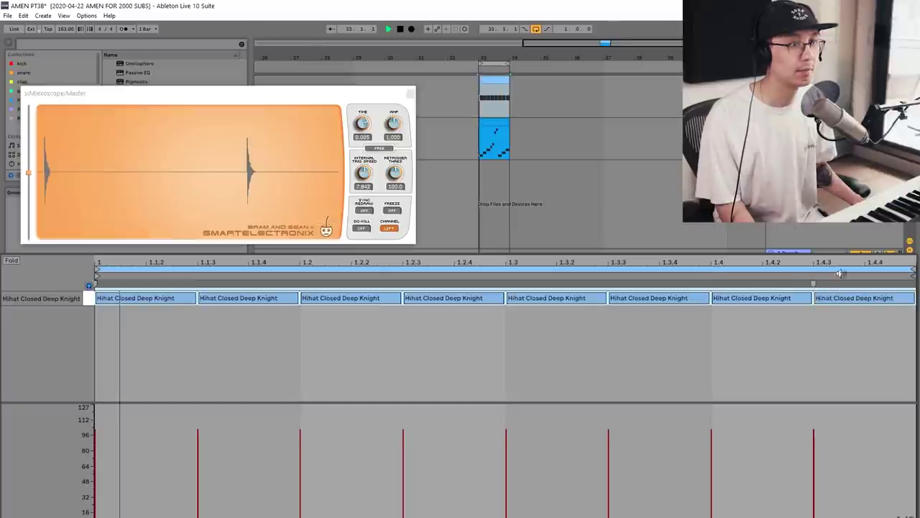
left_click(490, 81)
key("space")
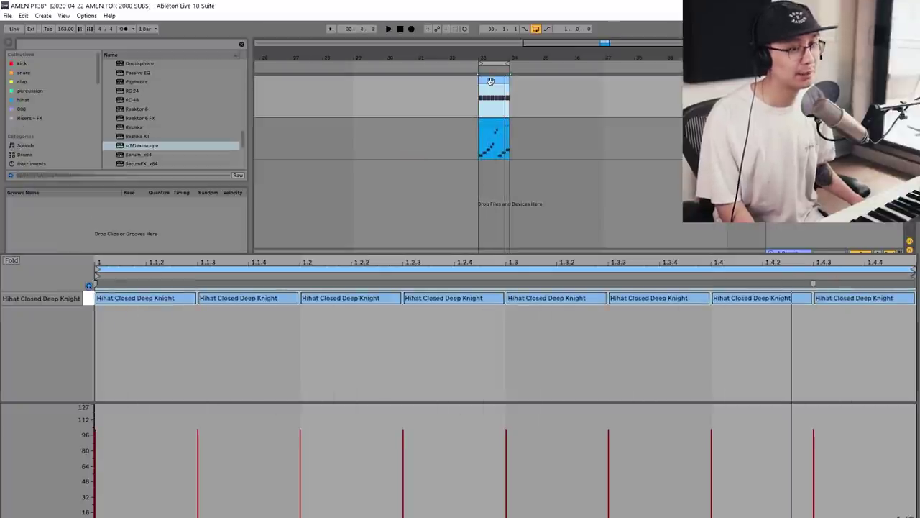
key("space")
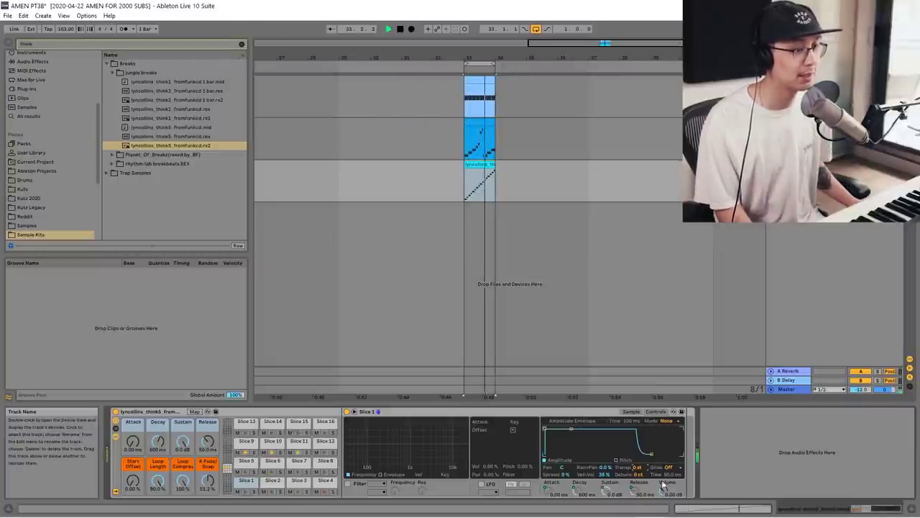
Transpose the think break +7 st and add EQ Eight with high band +6 dB, low band ~308 Hz.
left_click_drag(636, 466, 637, 449)
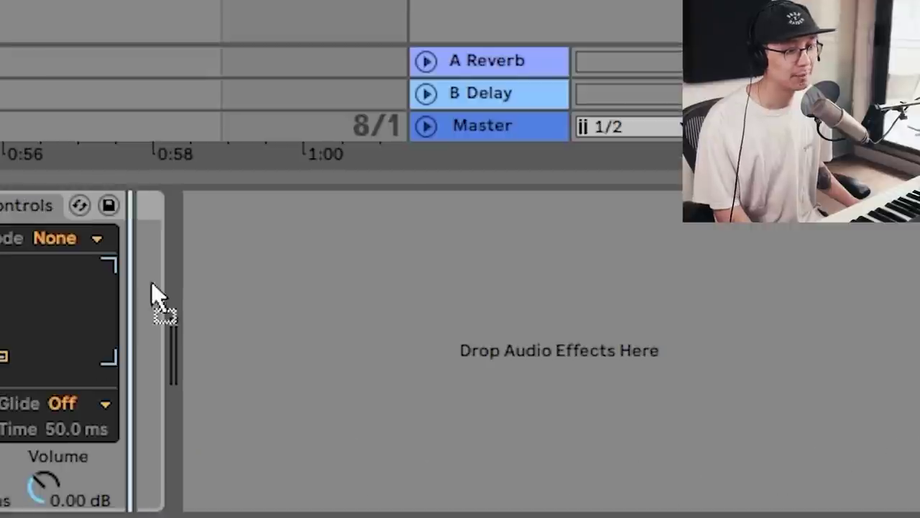
left_click_drag(154, 295, 468, 309)
left_click_drag(699, 335, 722, 292)
left_click_drag(136, 298, 136, 272)
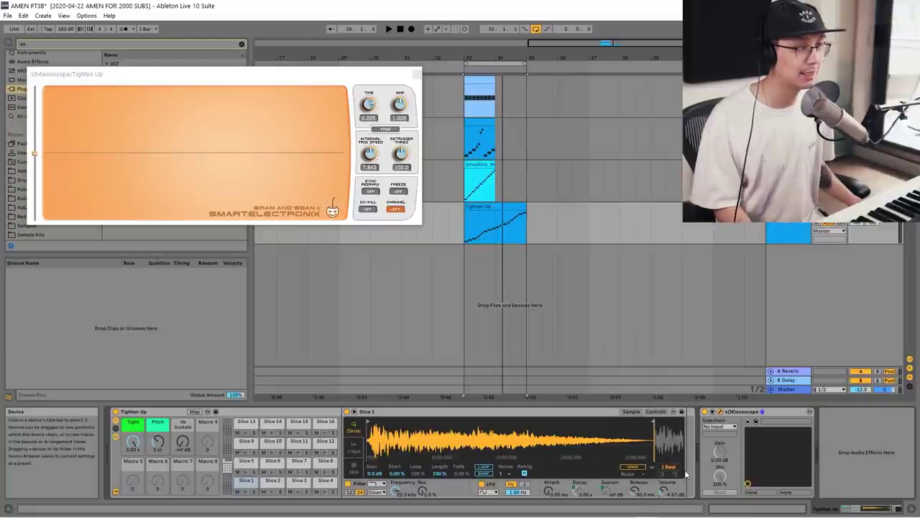
In the enlarged Tighten Up editor, draw Slice 8, 9, 10 runs in both halves of the bar.
key("space")
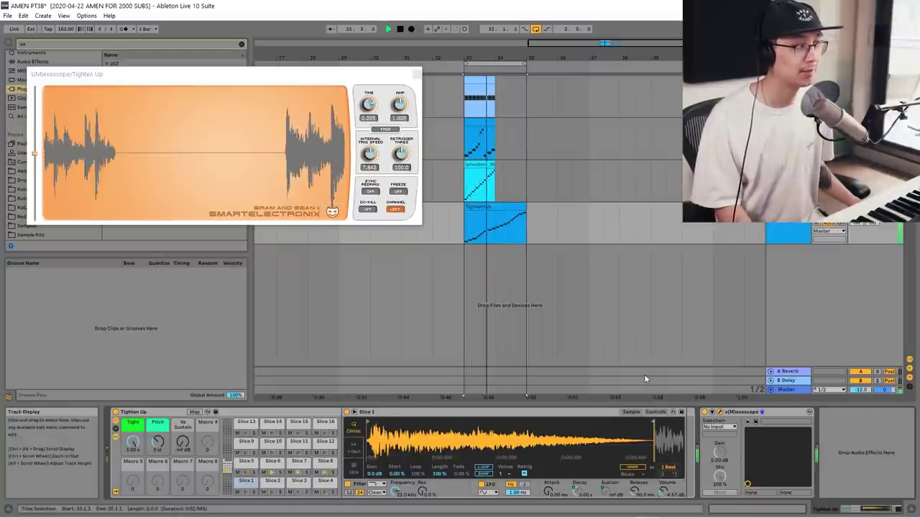
key("space")
key("shift+Tab")
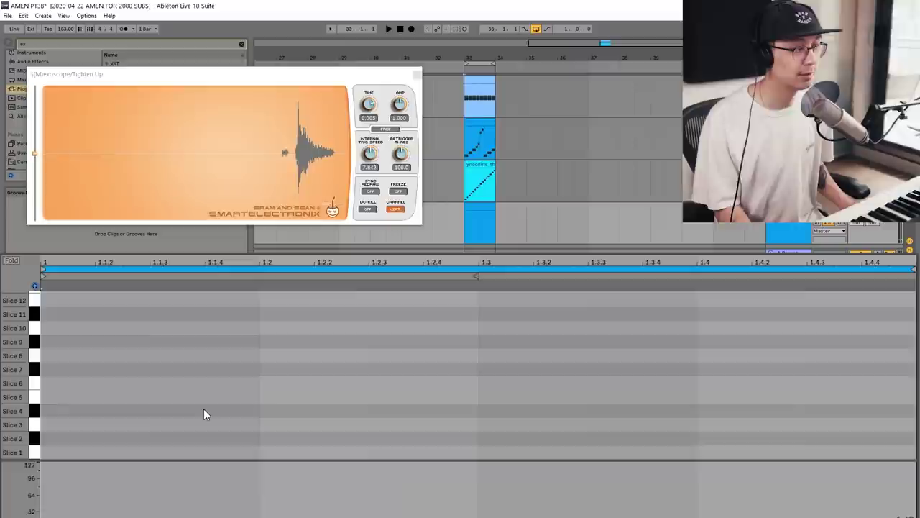
key("b")
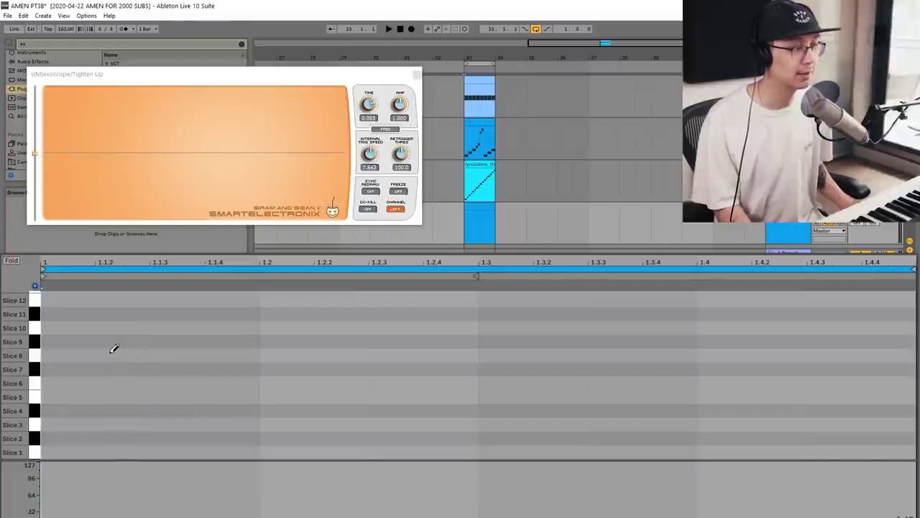
left_click(113, 351)
left_click(202, 426)
left_click(287, 413)
left_click(619, 438)
left_click(738, 425)
left_click(828, 414)
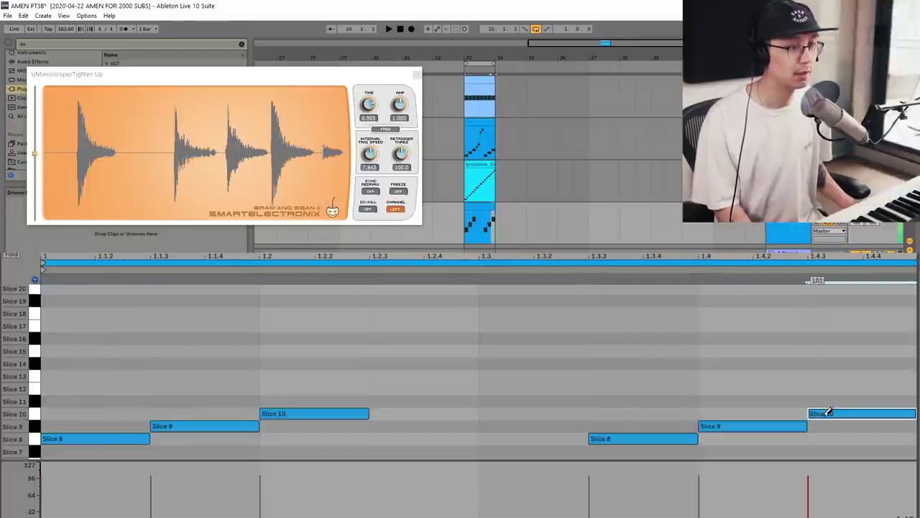
key("space")
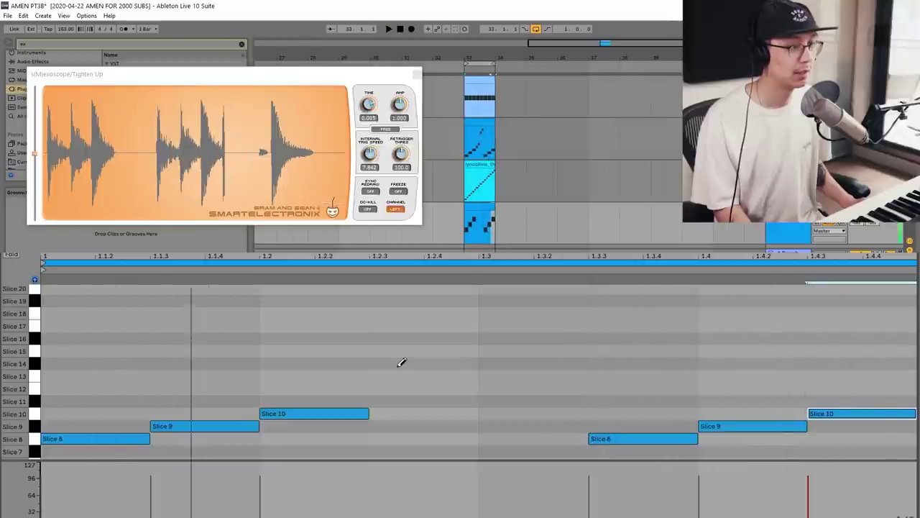
key("space")
Add Slice 9 at 1.2.3, Slice 11 at beat 3 and two Slice 15 notes around it.
scroll(401, 361, "up", 1)
left_click(424, 441)
left_click(516, 416)
left_click(451, 365)
left_click(572, 366)
key("space")
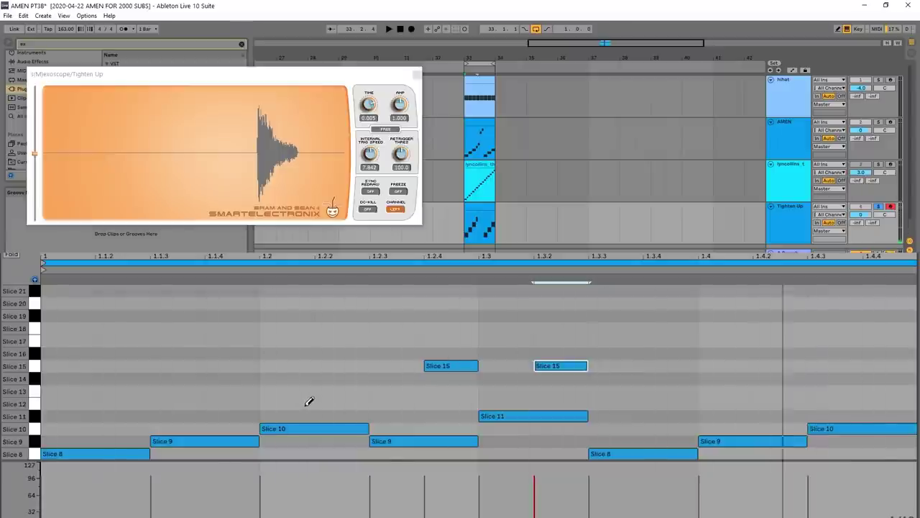
Restore the layout, remove the extra Tighten Up clips after bar 34 and play.
key("shift+Tab")
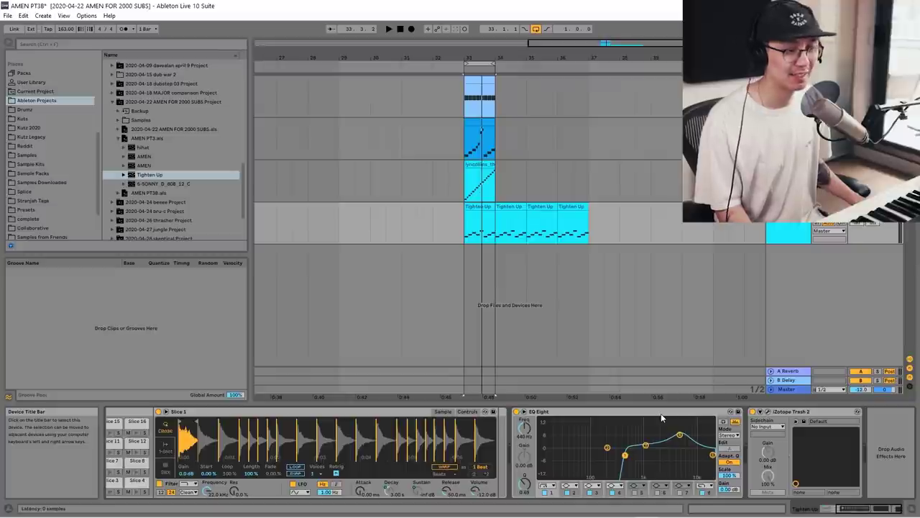
key("space")
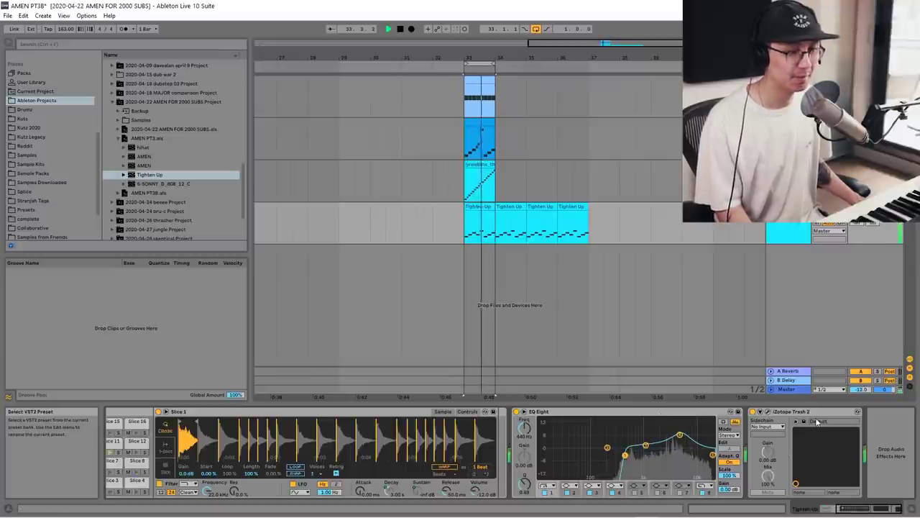
key("space")
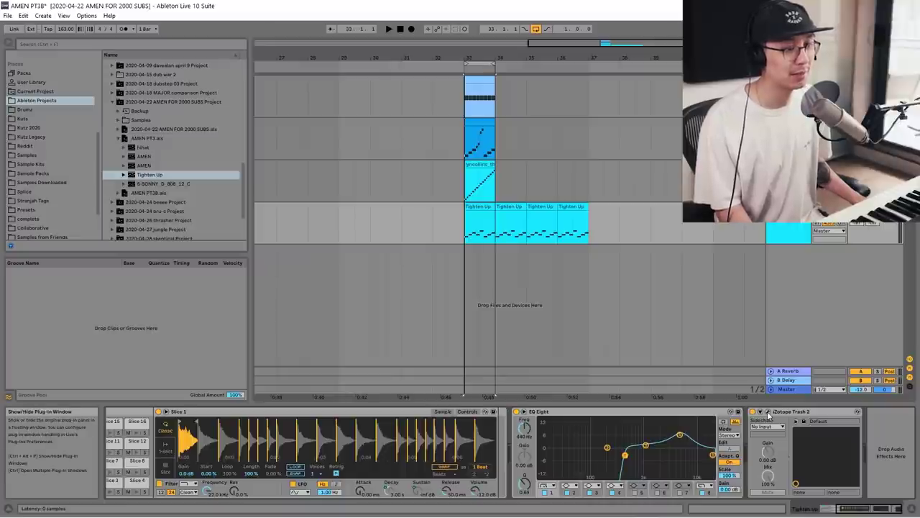
key("ctrl+z")
key("space")
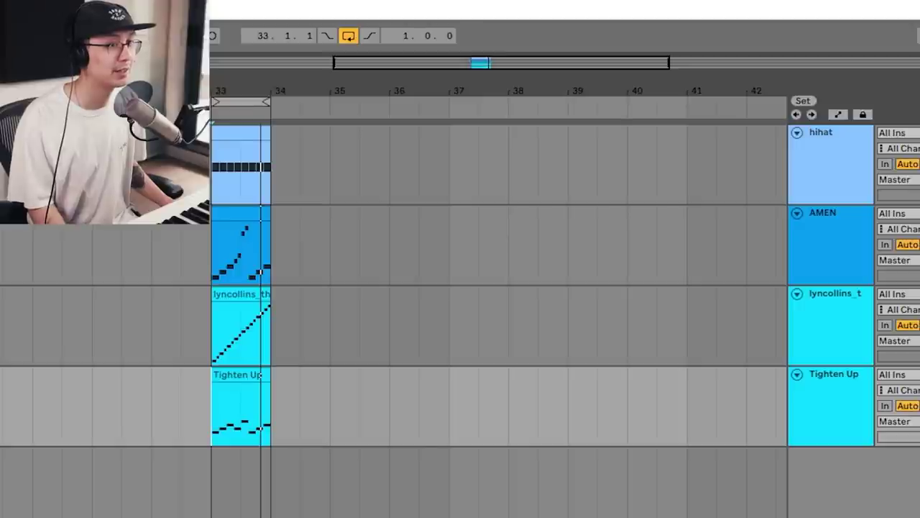
Duplicate the AMEN track and move its bar-34 clip onto the new copy.
left_click(840, 249)
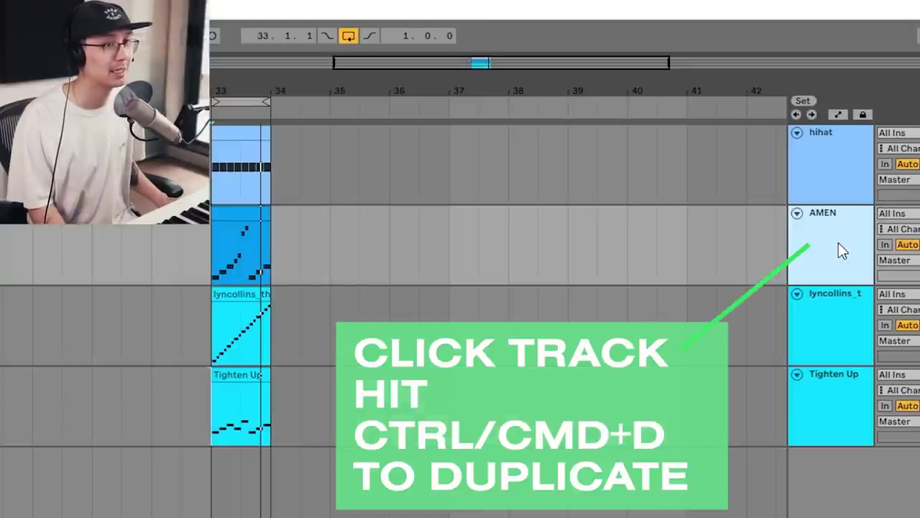
key("ctrl+d")
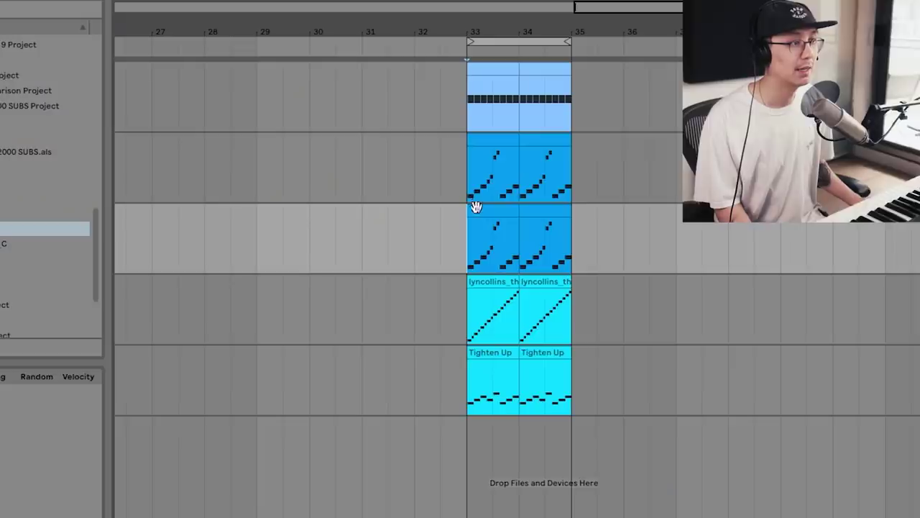
left_click(472, 162)
left_click_drag(539, 139, 539, 216)
Play from bar 33 and add a Saturator to the AMEN drums.
left_click(467, 240)
key("space")
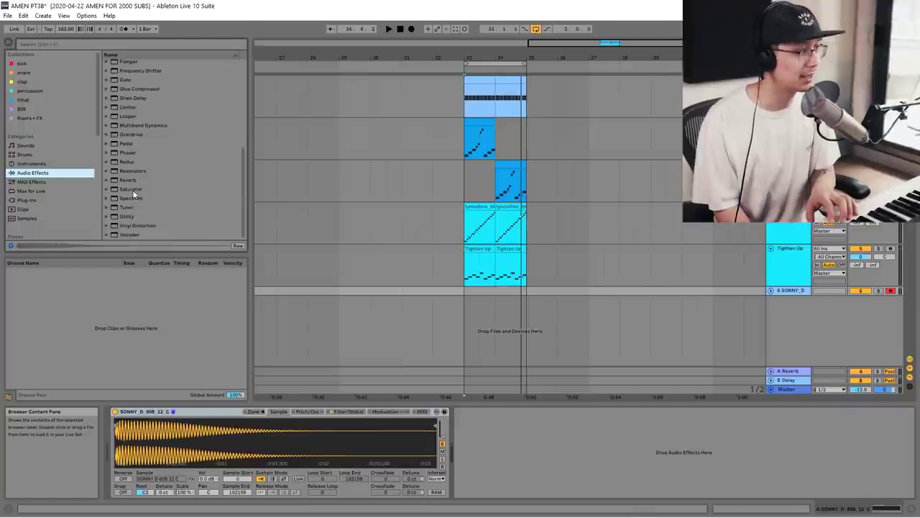
left_click_drag(133, 192, 535, 468)
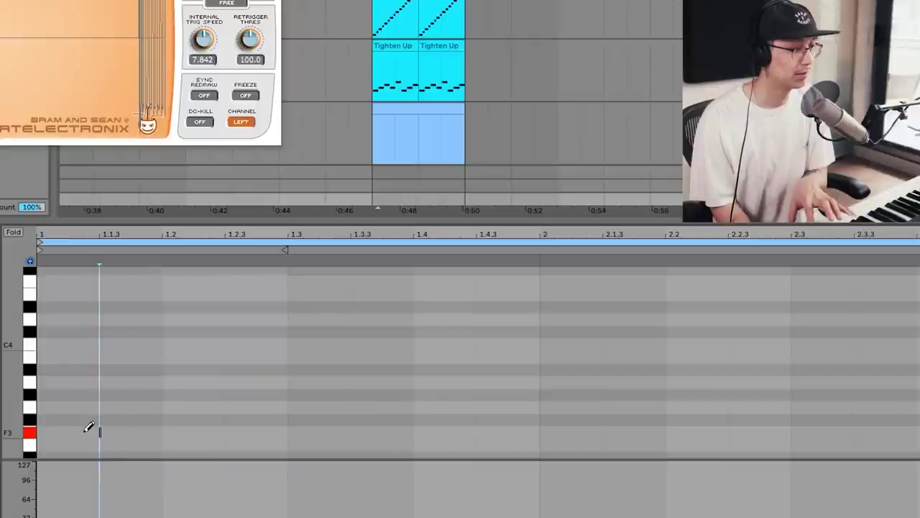
Draw five F3 notes through bar 1 and a D4 at bar 2, then make them legato.
left_click(87, 431)
left_click(218, 431)
left_click(324, 431)
left_click(388, 432)
left_click(460, 432)
left_click(564, 319)
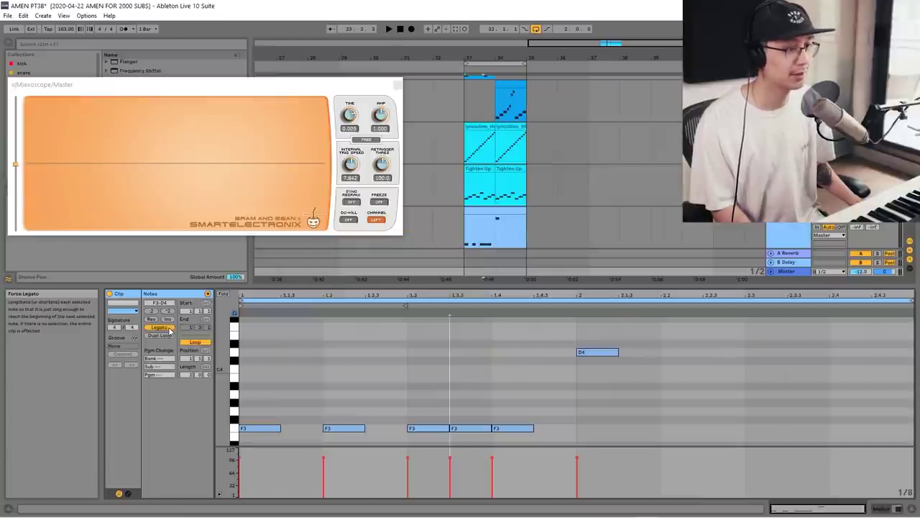
left_click(397, 266)
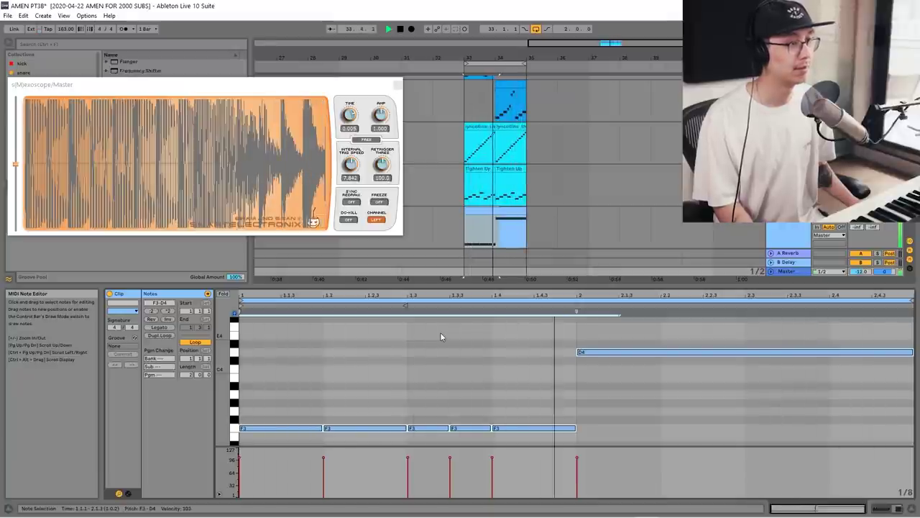
Duplicate the two bars, consolidate them into one clip, shorten the last D4, and add an A3.
key("space")
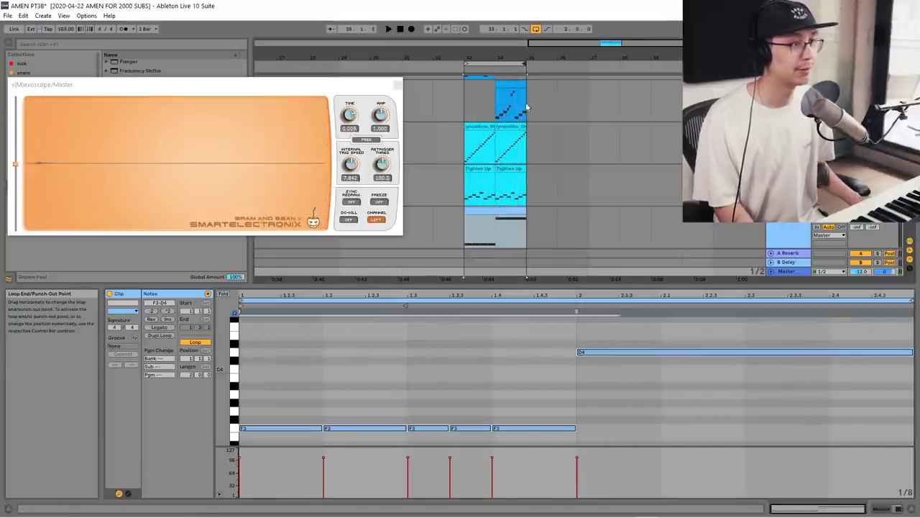
key("ctrl+d")
key("ctrl+j")
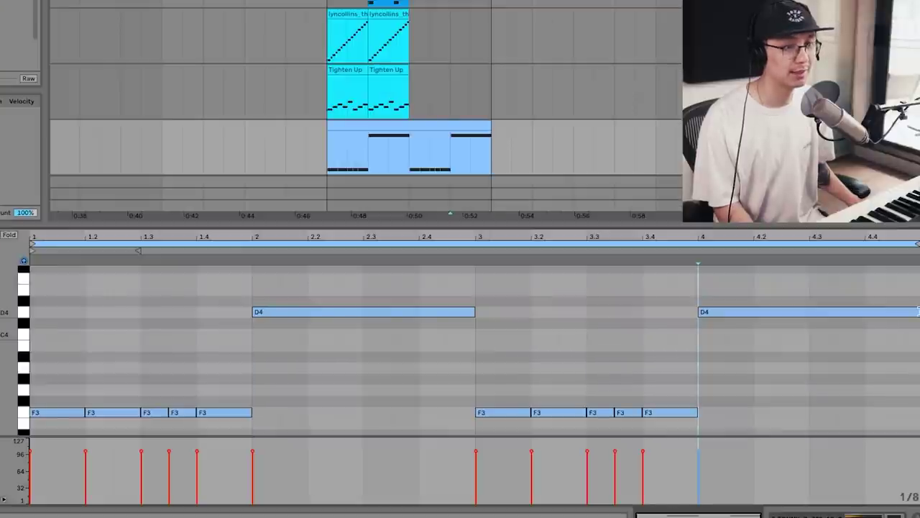
left_click_drag(919, 312, 865, 311)
double_click(873, 367)
key("space")
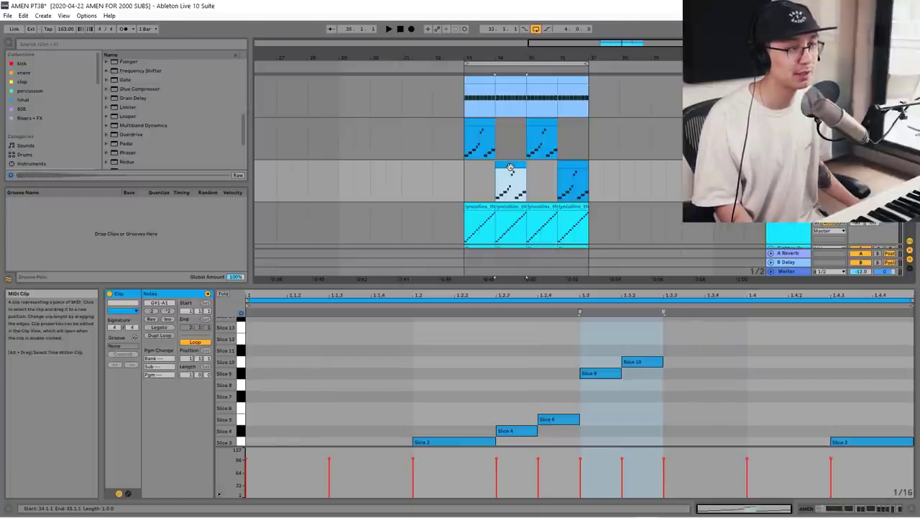
Move the bar-34 clip from track 3 into the gap on track 2 and play it back.
left_click_drag(510, 167, 510, 126)
left_click(463, 189)
key("space")
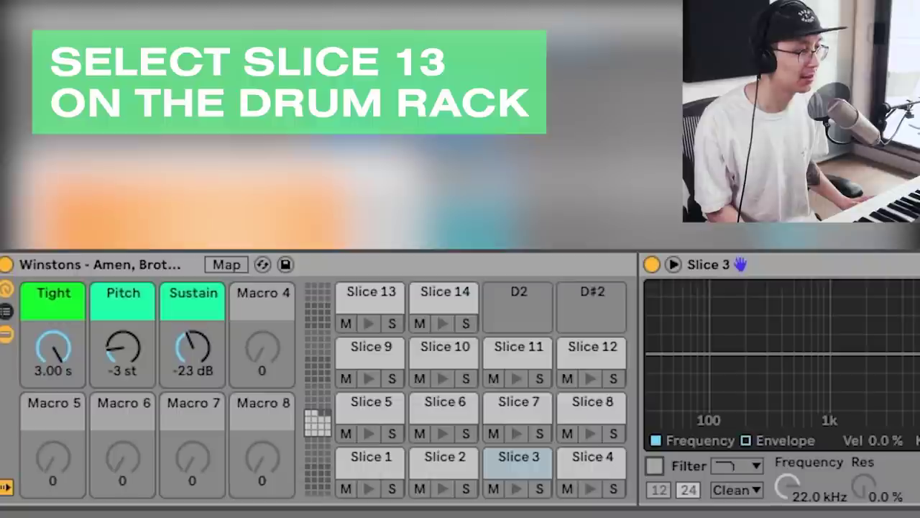
Select Slice 13, switch on its filter, and set the cutoff to 300 Hz.
left_click(369, 325)
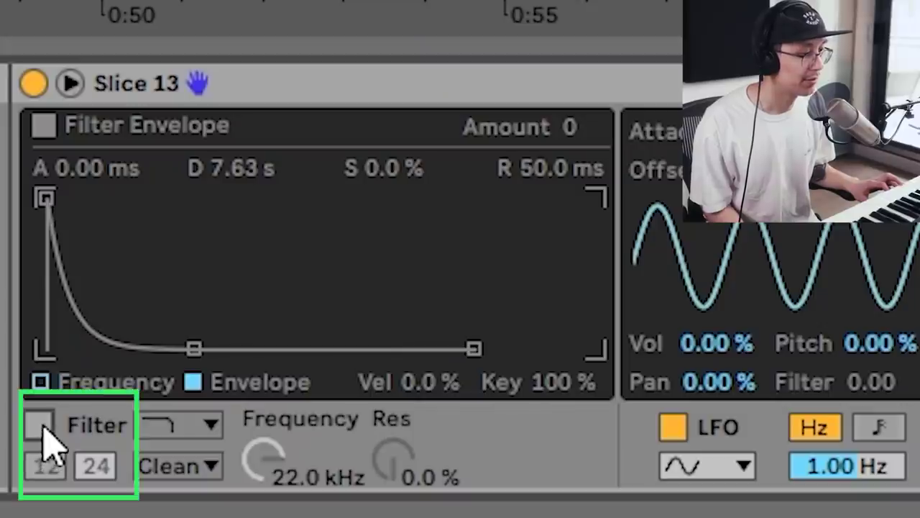
left_click(39, 426)
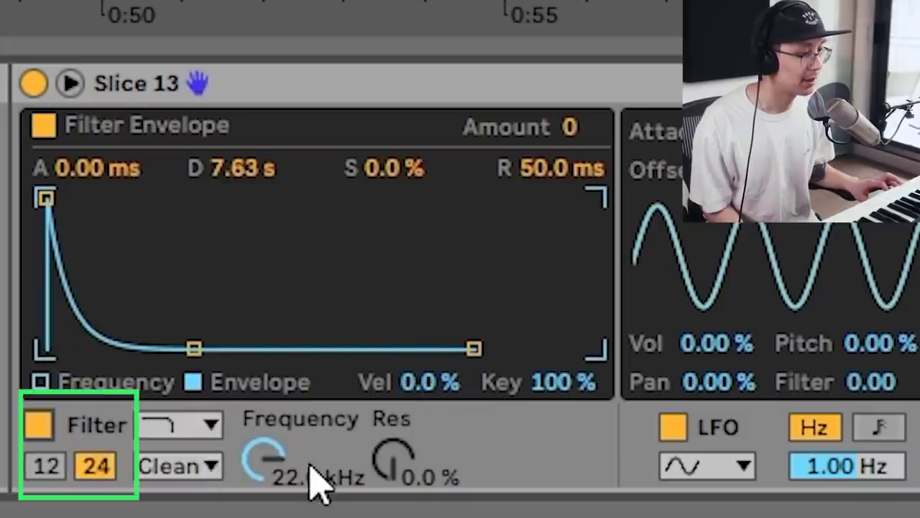
left_click(311, 485)
type("300")
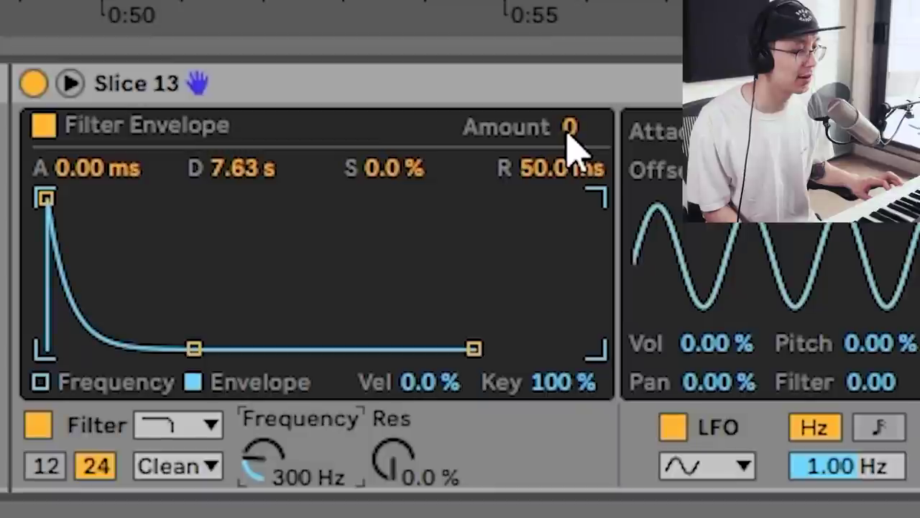
Set filter envelope amount to 72, shorten its decay, and raise resonance to 45 %.
left_click(568, 136)
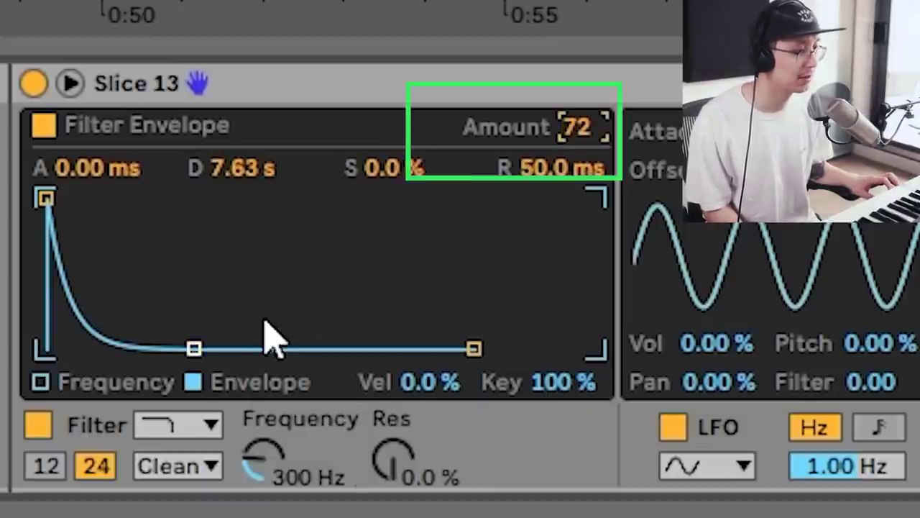
mouse_move(193, 349)
left_mouse_down()
mouse_move(168, 349)
mouse_move(189, 348)
left_mouse_up()
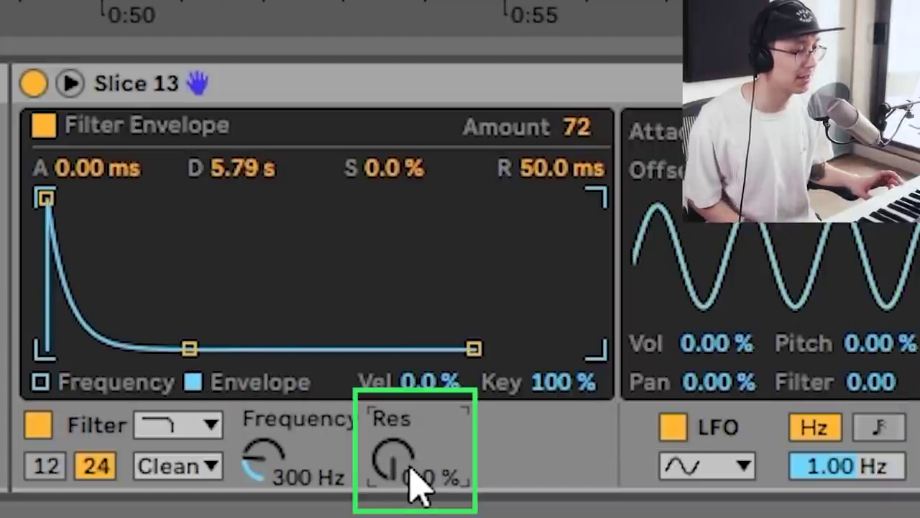
left_click_drag(417, 489, 417, 487)
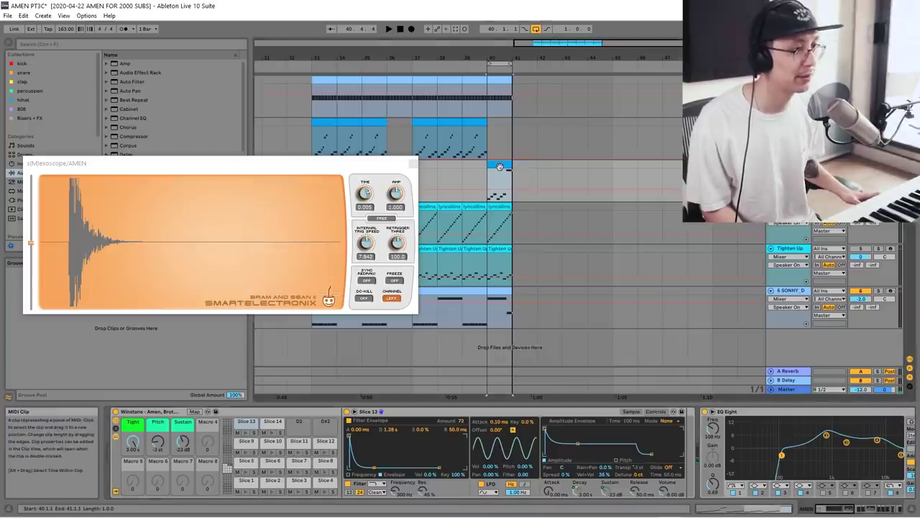
Duplicate bars 33–41 on all tracks into bars 41–49 and open the bar-48 AMEN clip.
key("space")
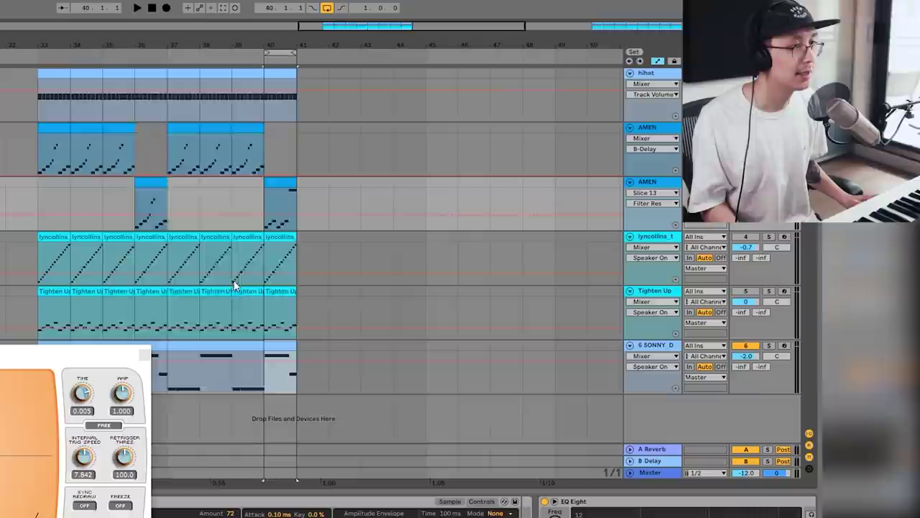
left_click_drag(234, 284, 38, 39)
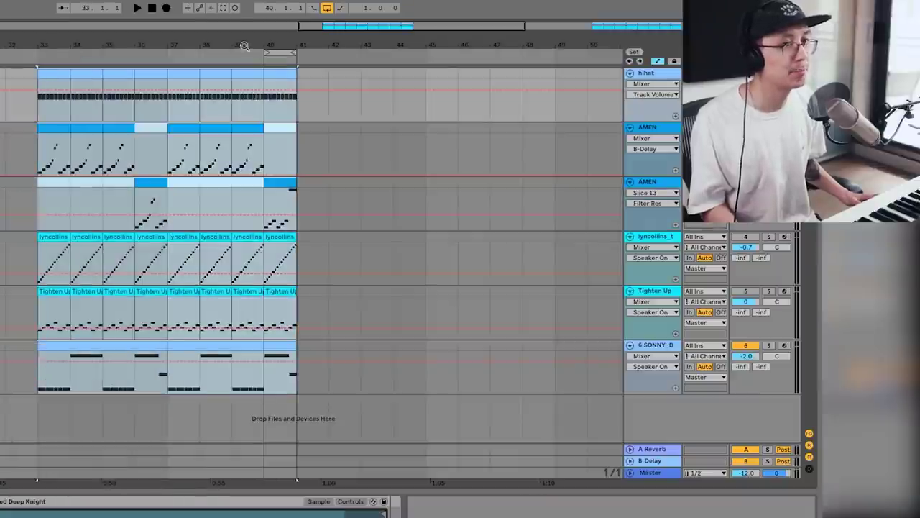
key("ctrl+d")
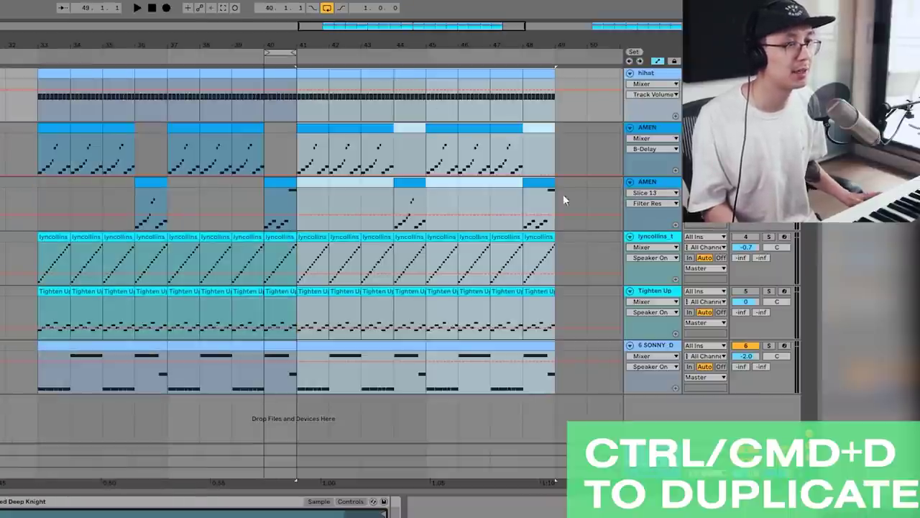
left_click(536, 182)
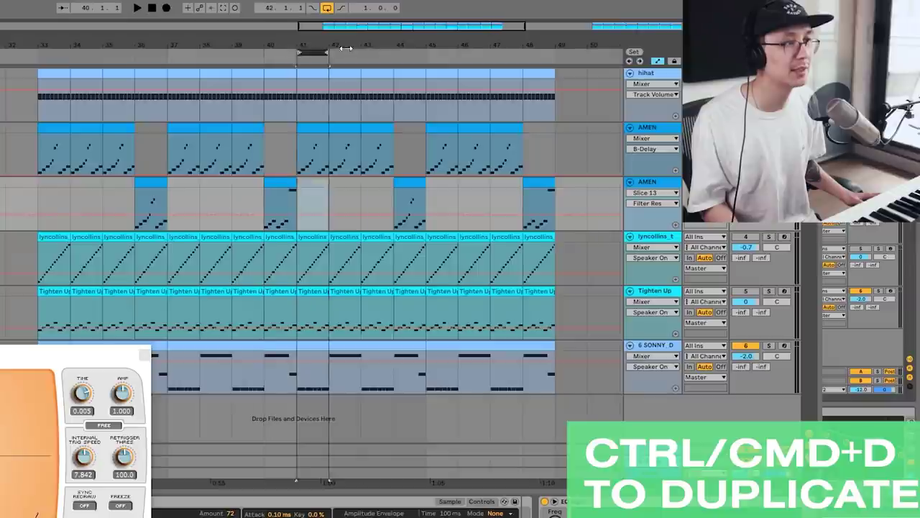
left_click(545, 214)
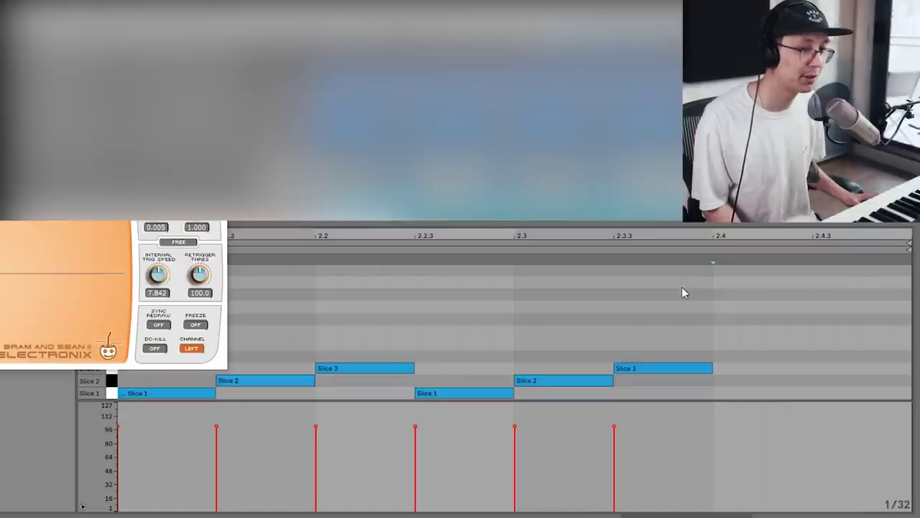
Set the grid to 1/32 and draw eight Slice 3 notes starting at 2.4.
right_click(744, 313)
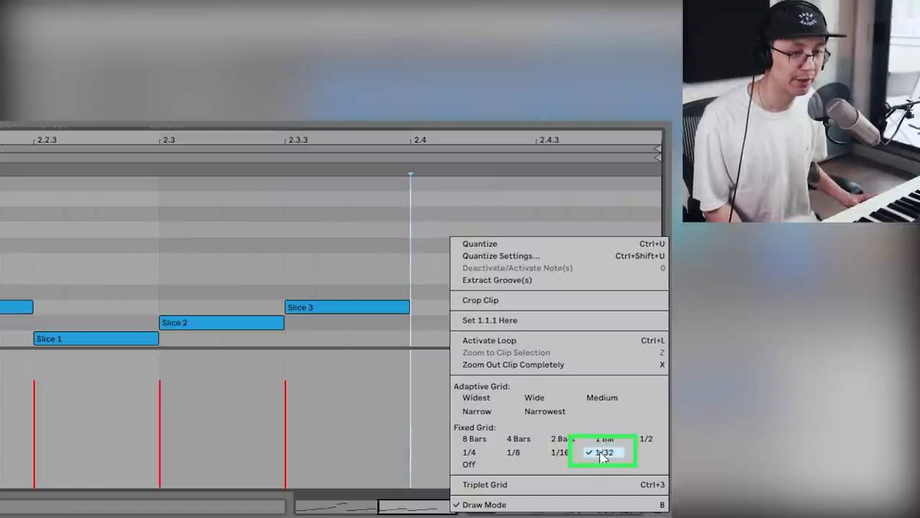
left_click(602, 453)
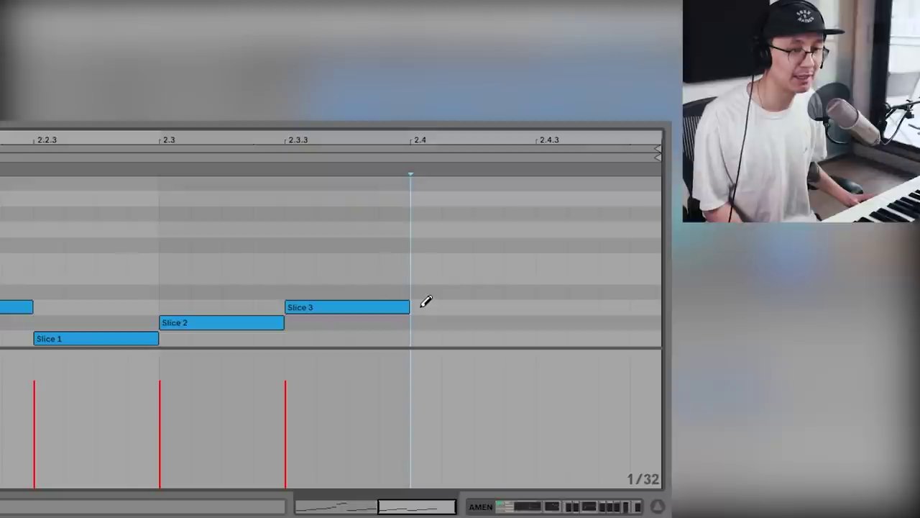
left_click_drag(422, 305, 642, 304)
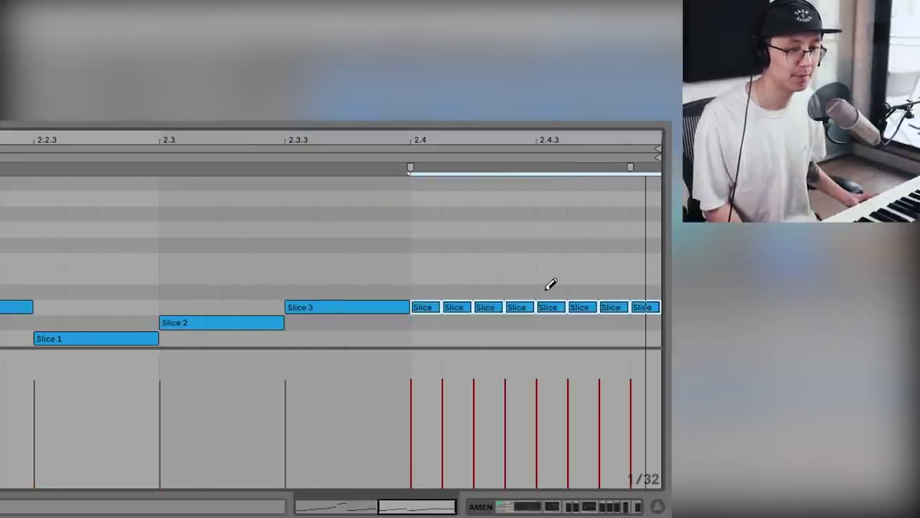
Ramp the roll's velocities upward toward the end and play it back.
key("b")
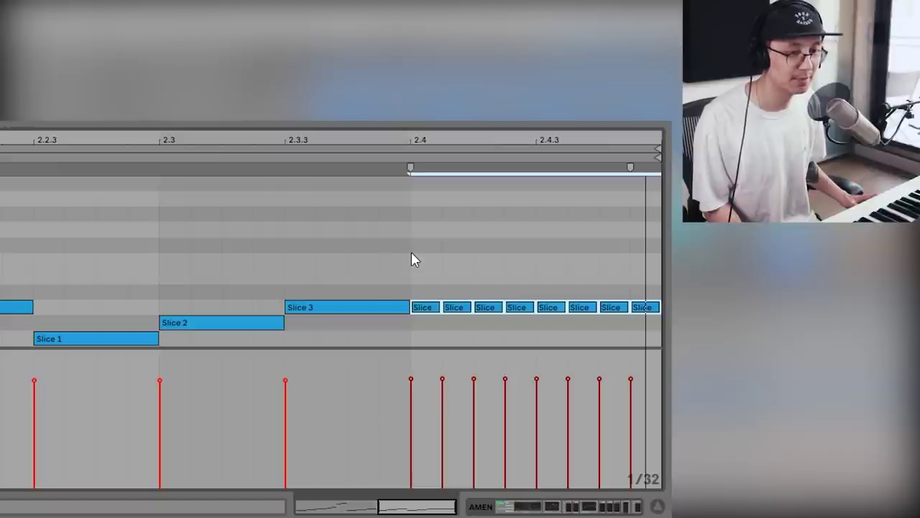
left_click(412, 251)
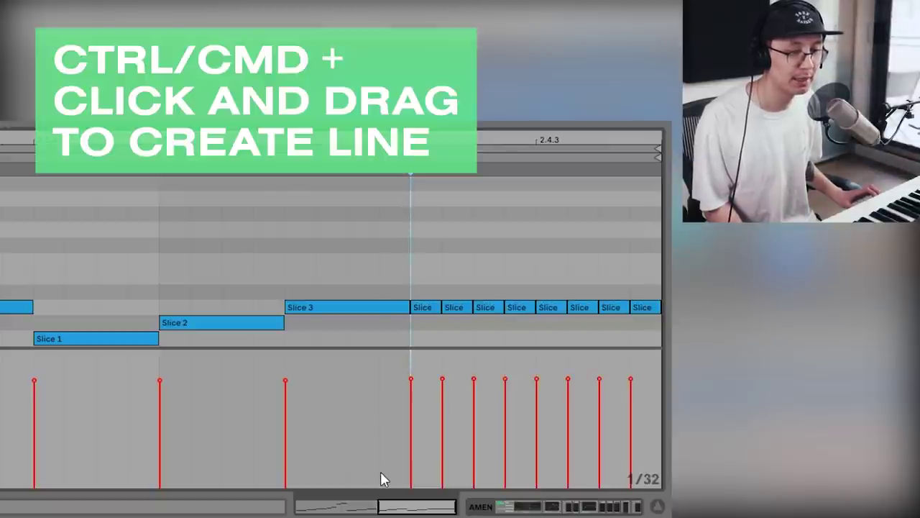
mouse_move(380, 471)
left_mouse_down()
mouse_move(598, 417)
mouse_move(632, 386)
left_mouse_up()
key("space")
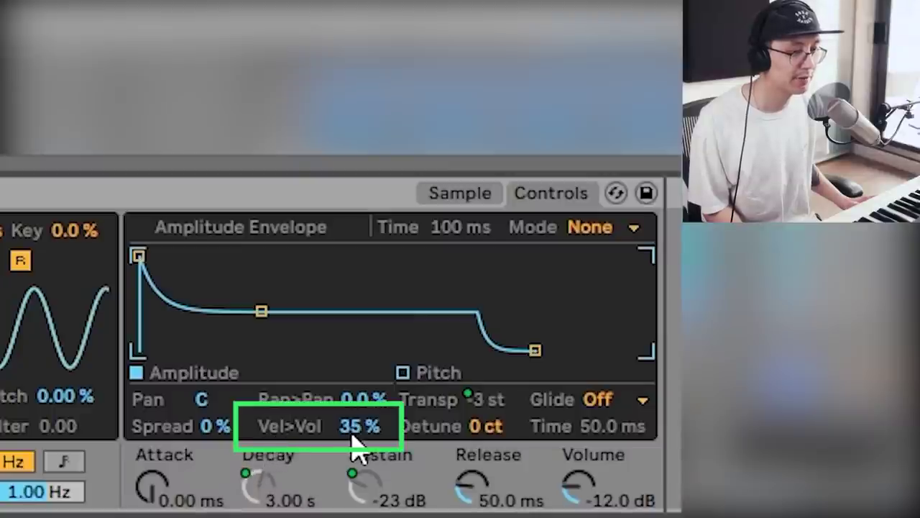
Set Slice 3's velocity-to-volume to 0 %.
left_click_drag(353, 430, 355, 430)
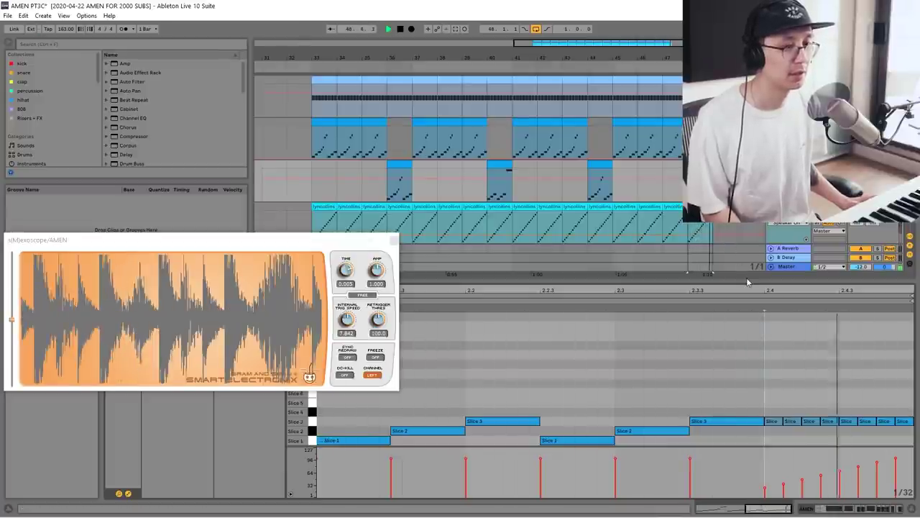
key("space")
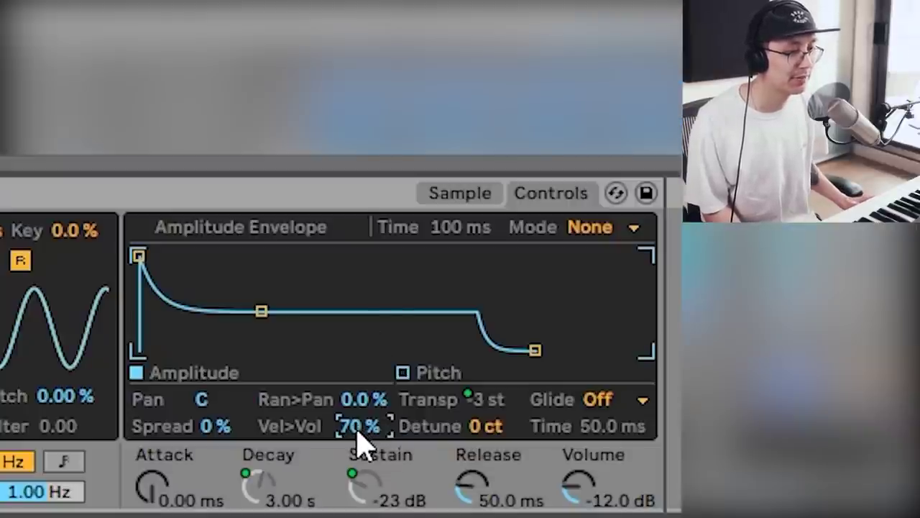
type("0")
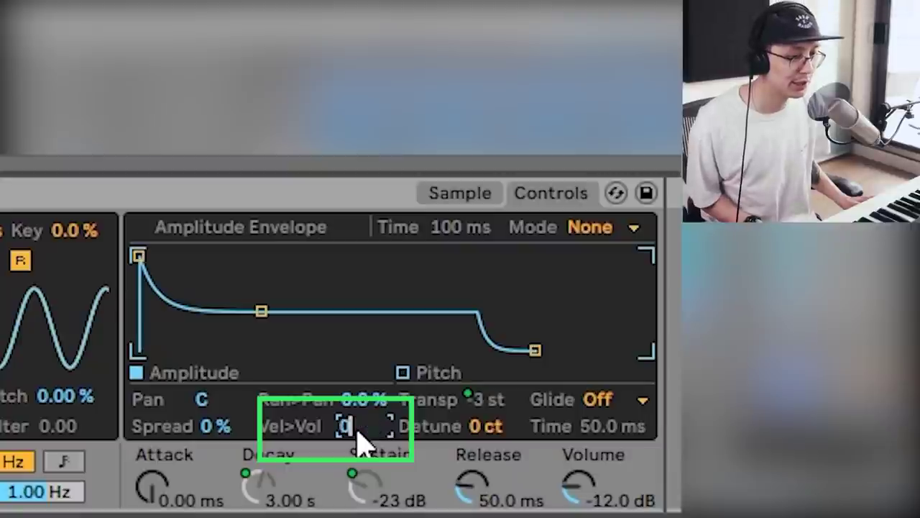
key("Return")
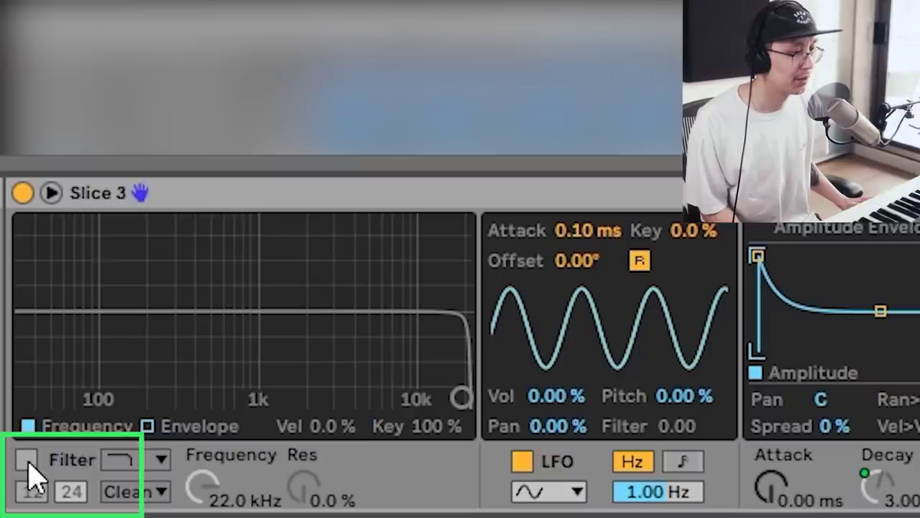
Enable Slice 3's filter with 100 % velocity sensitivity and 18 % resonance.
left_click(28, 461)
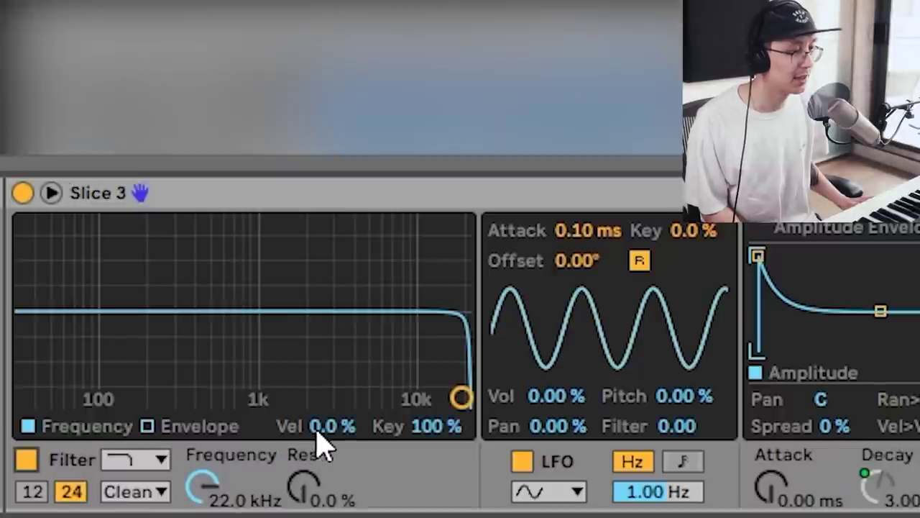
left_click_drag(330, 431, 330, 359)
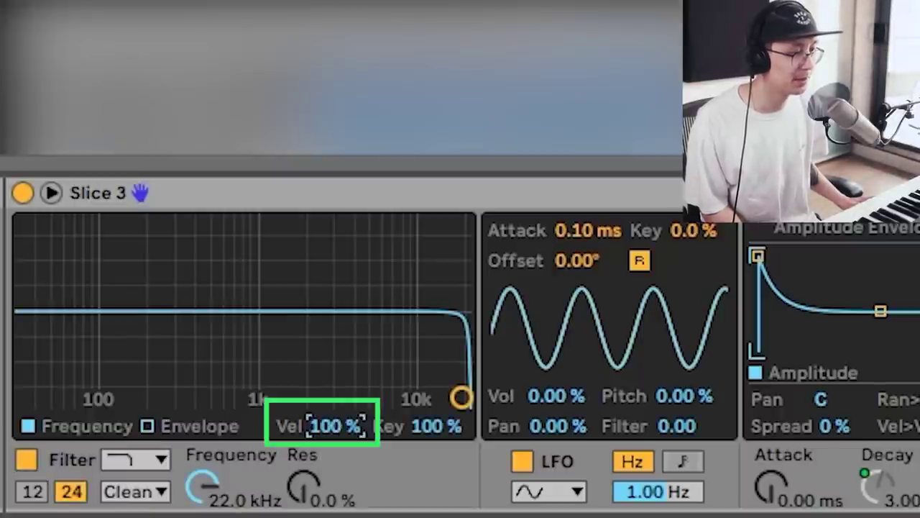
left_click_drag(320, 496, 321, 471)
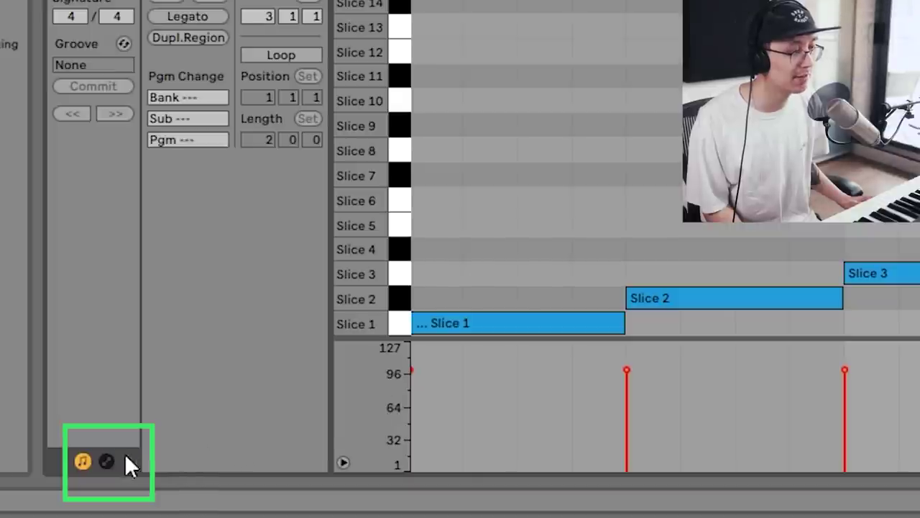
Add a MIDI Ctrl Pitch Bend clip envelope that falls across the final 1/32 roll.
left_click(106, 460)
left_click(419, 291)
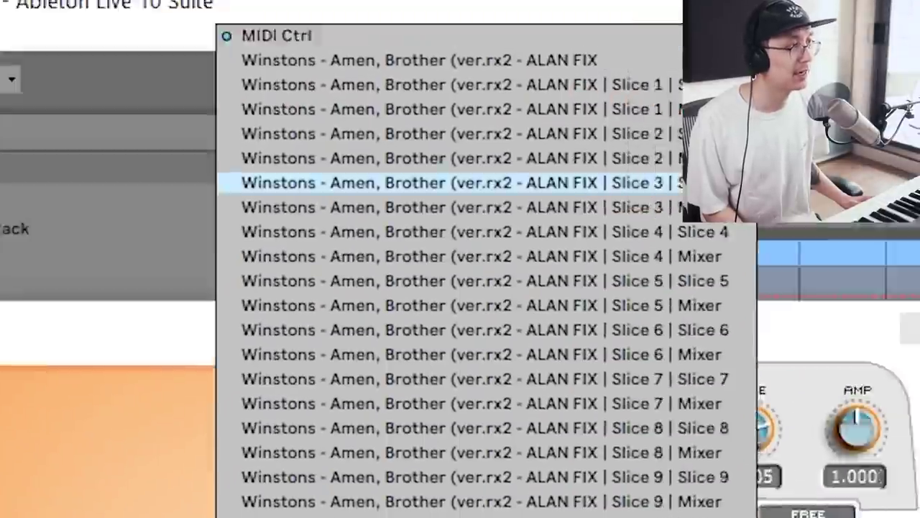
left_click(288, 250)
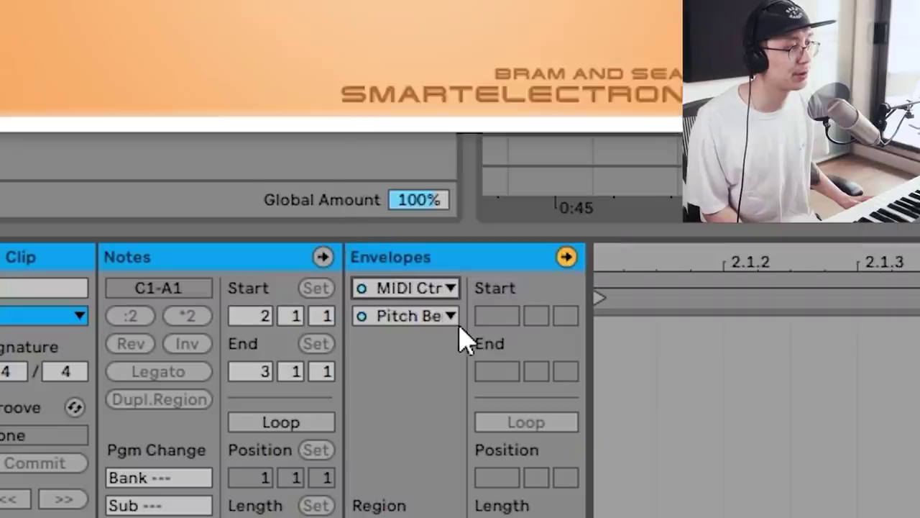
left_click(410, 329)
left_click(226, 124)
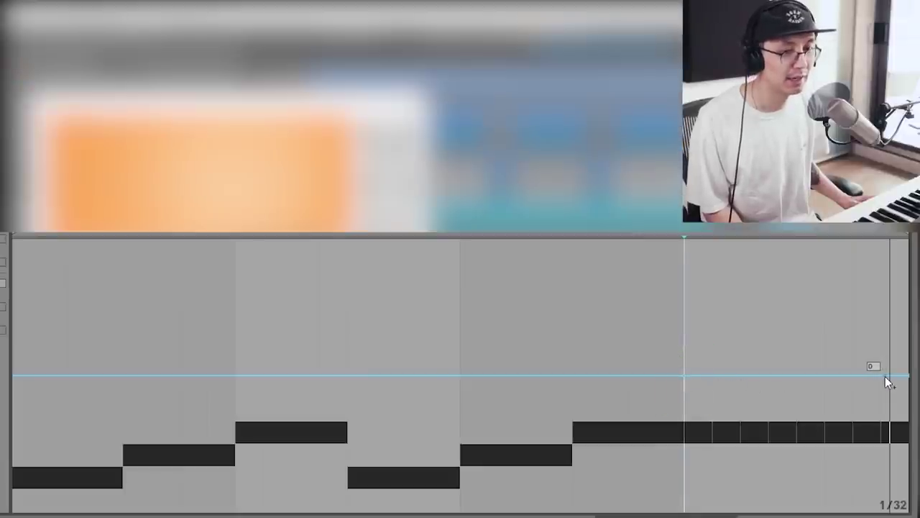
left_click_drag(885, 375, 891, 242)
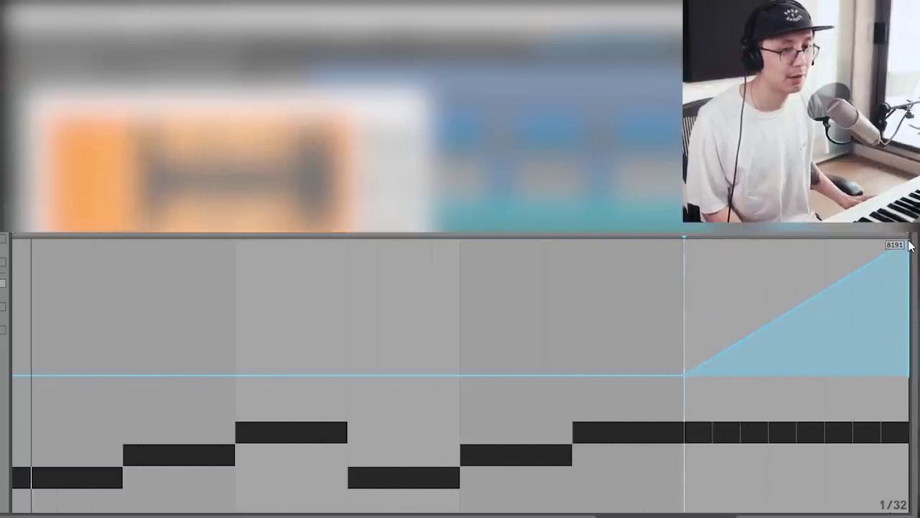
left_click_drag(909, 245, 905, 507)
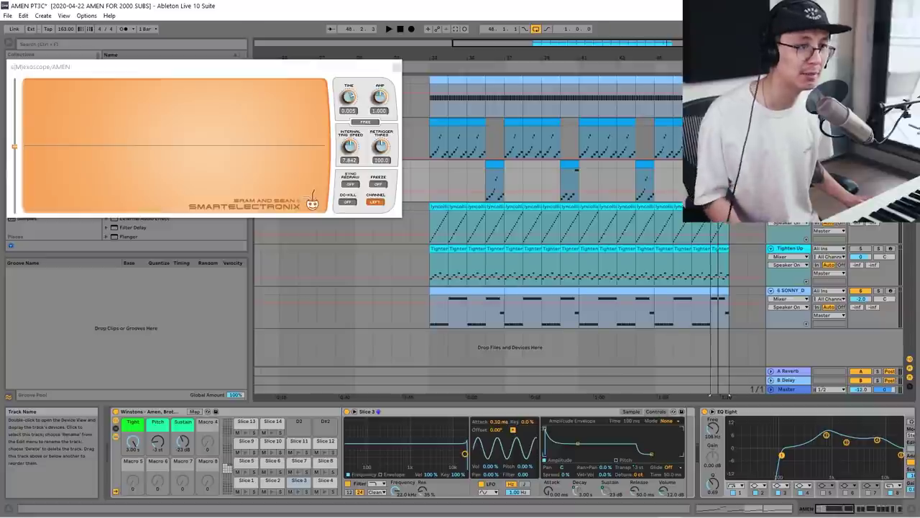
Put an Auto Filter on the second AMEN track at 40 % resonance and show its Frequency automation.
left_click(787, 214)
left_click(131, 82)
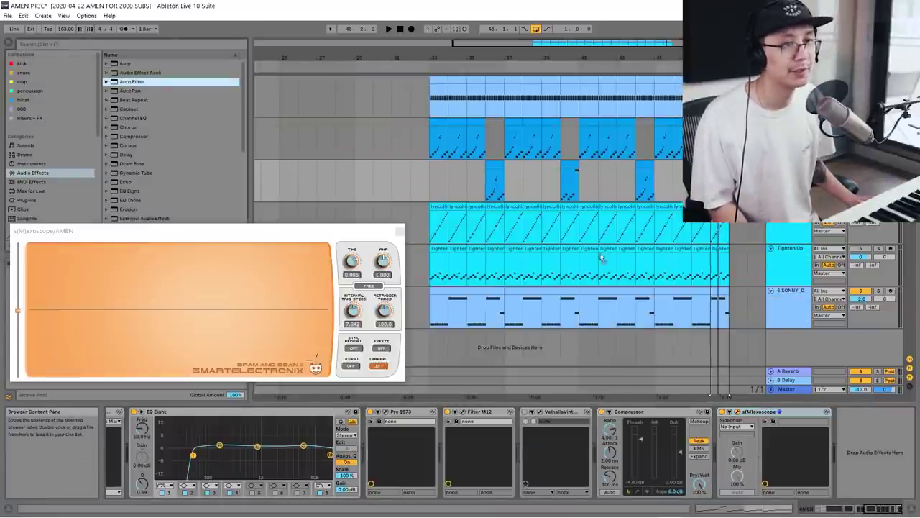
left_click_drag(721, 459, 715, 456)
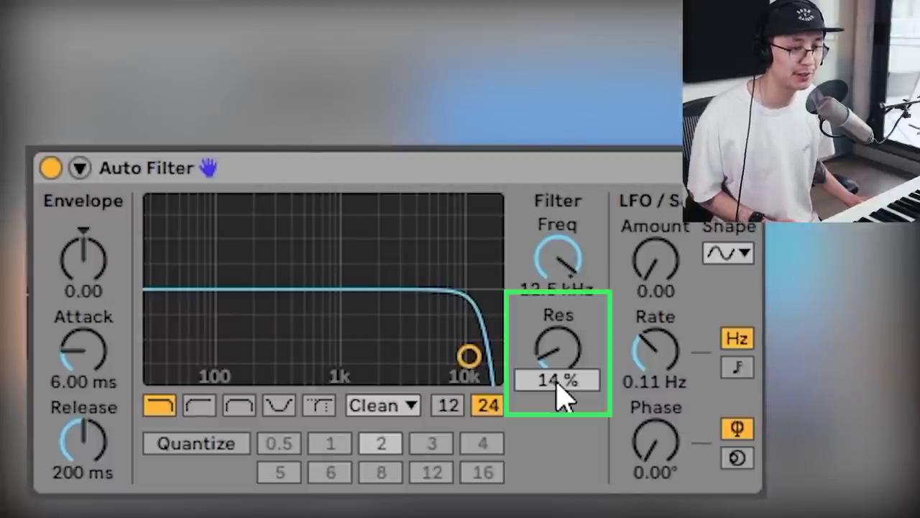
left_click_drag(561, 392, 560, 388)
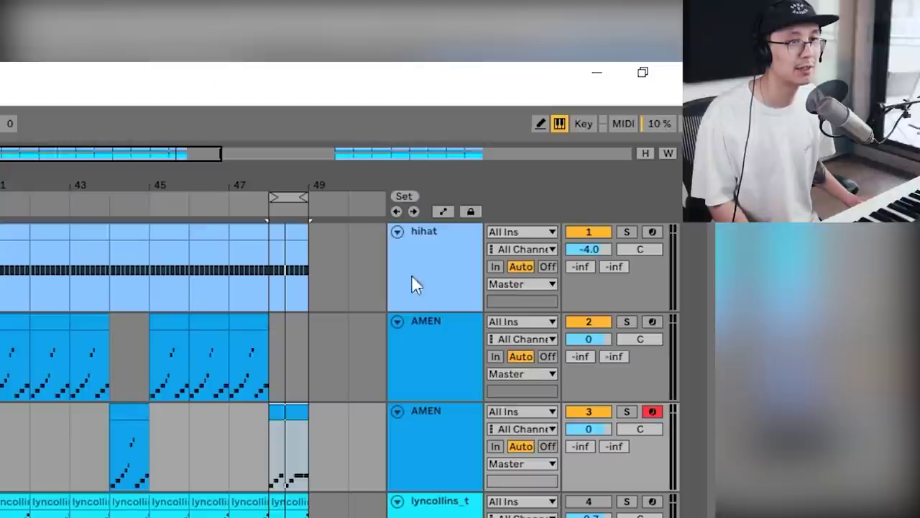
left_click(444, 210)
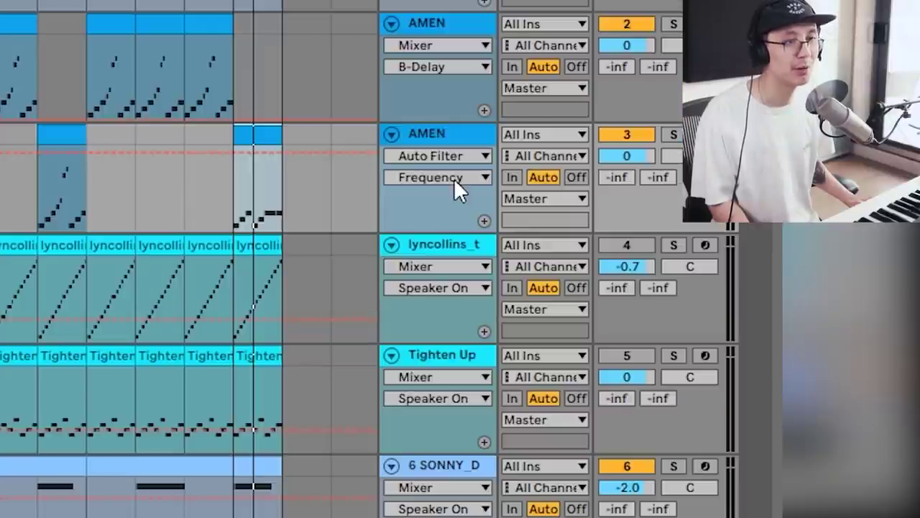
left_click(455, 178)
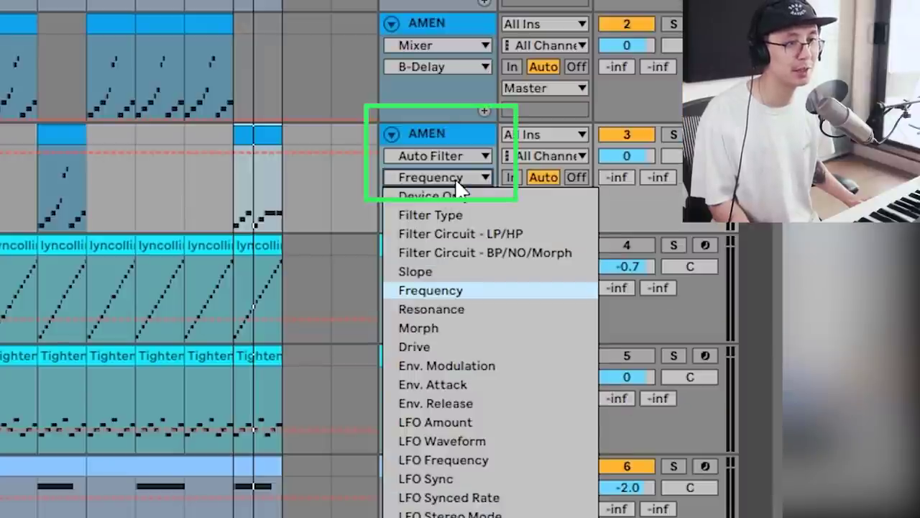
Draw Frequency automation dipping the cutoff at each fill and curving back up.
left_click(455, 179)
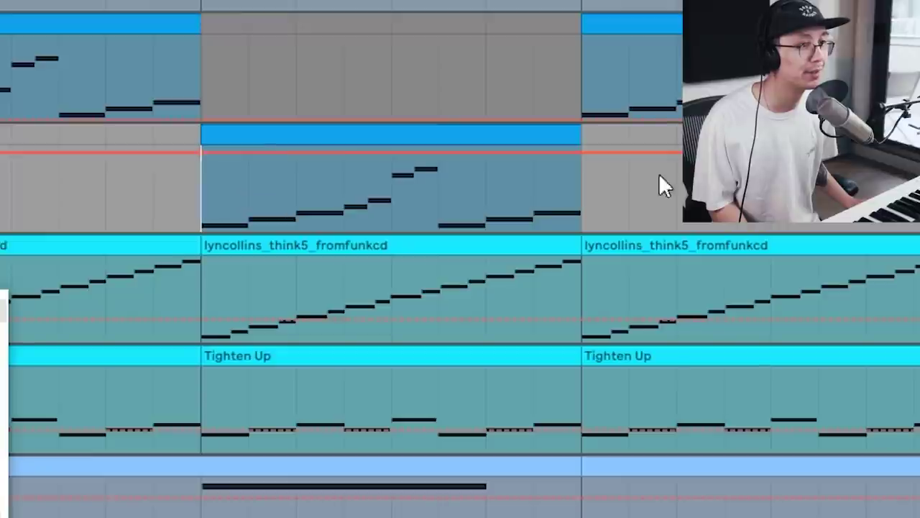
left_click_drag(439, 154, 349, 191)
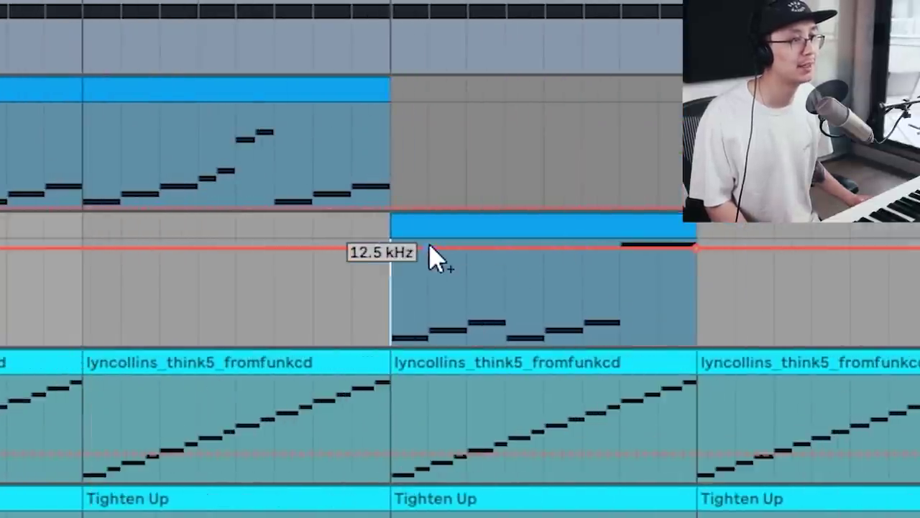
mouse_move(391, 248)
left_mouse_down()
mouse_move(390, 321)
mouse_move(400, 252)
left_mouse_up()
key("space")
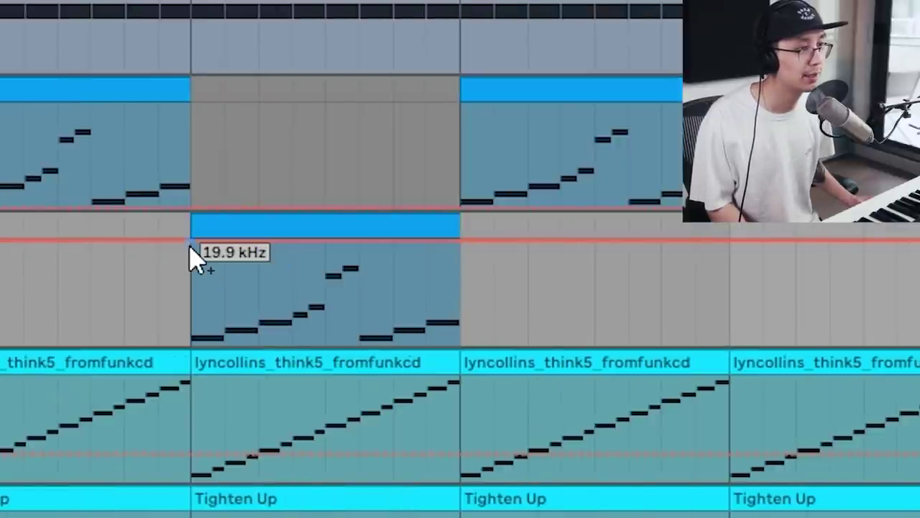
left_click_drag(226, 245, 225, 320)
left_click_drag(344, 280, 344, 317)
key("space")
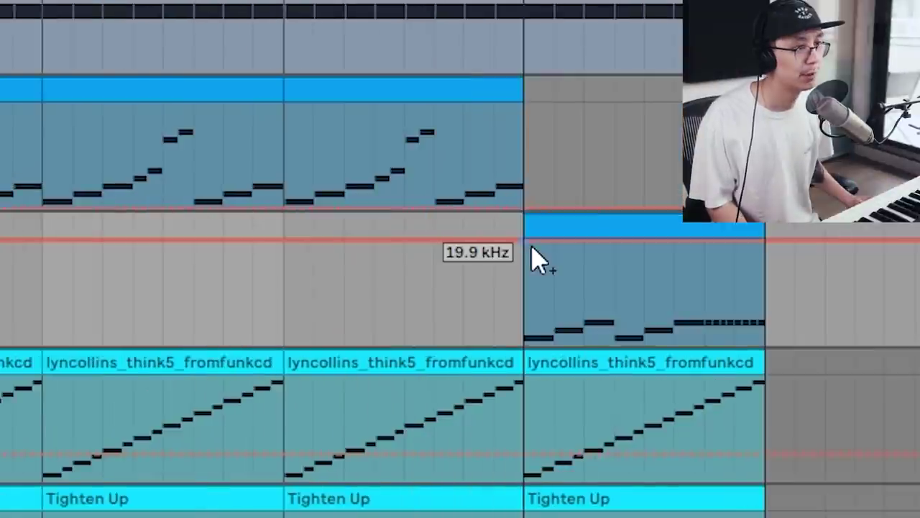
left_click(681, 258)
left_click_drag(539, 244, 524, 347)
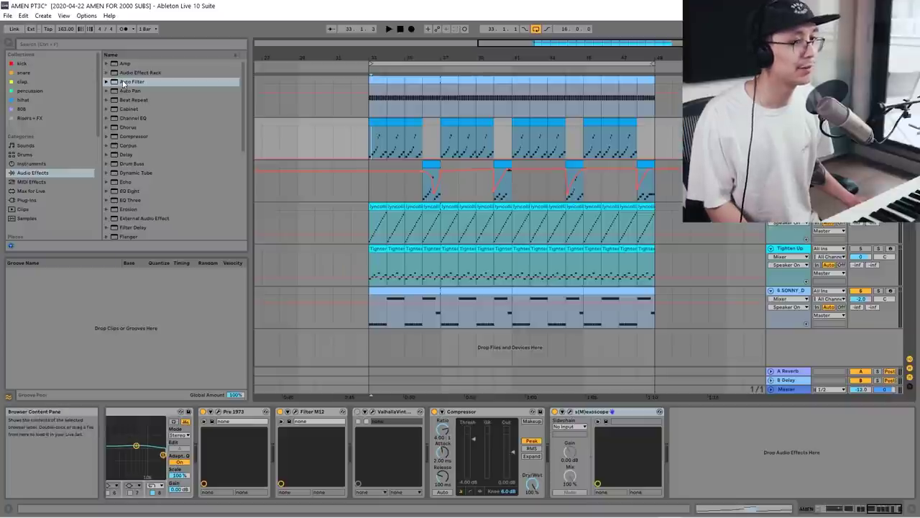
Add an Auto Filter to the other AMEN track with 40 % resonance and 13.1 kHz cutoff.
left_click_drag(123, 83, 547, 442)
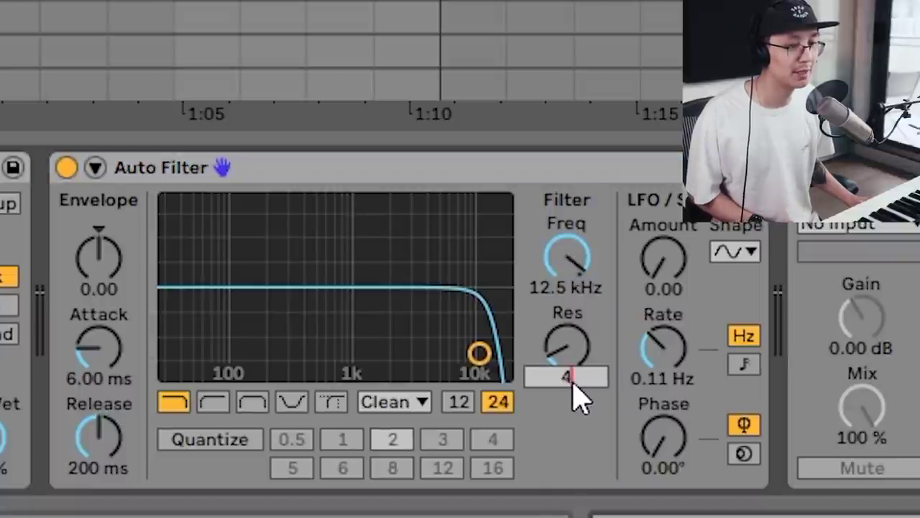
left_click(574, 385)
type("40")
key("Return")
left_click_drag(571, 287, 551, 288)
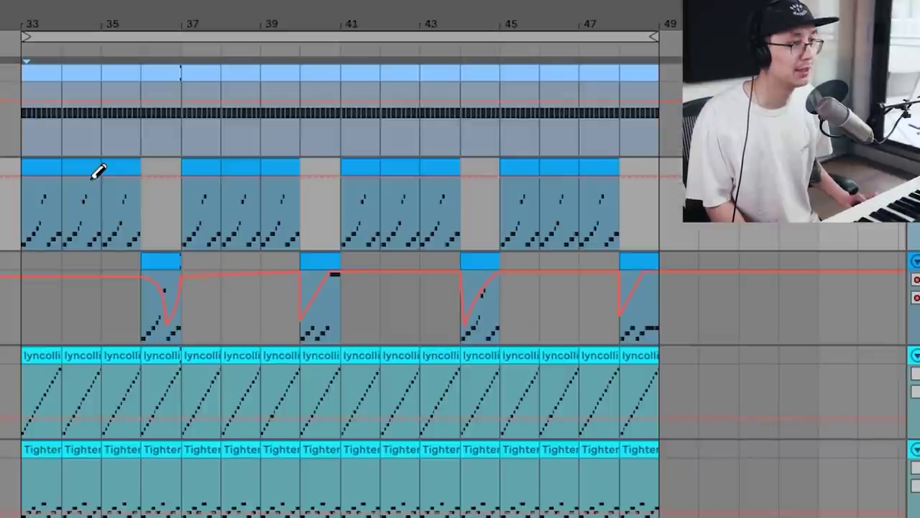
Draw ~3 kHz Frequency dips on the AMEN track at bars 34, 38, 42 and 46, auditioning during playback.
left_click_drag(90, 181, 89, 191)
key("space")
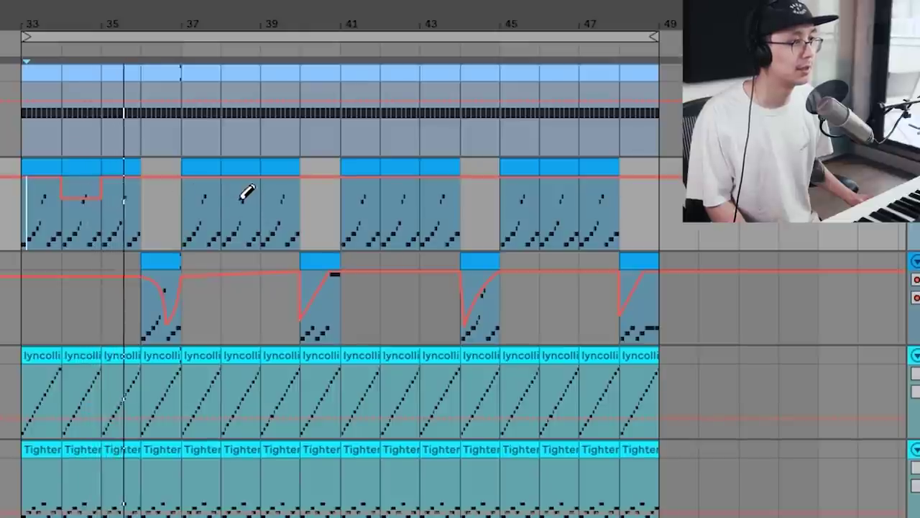
left_click(388, 192)
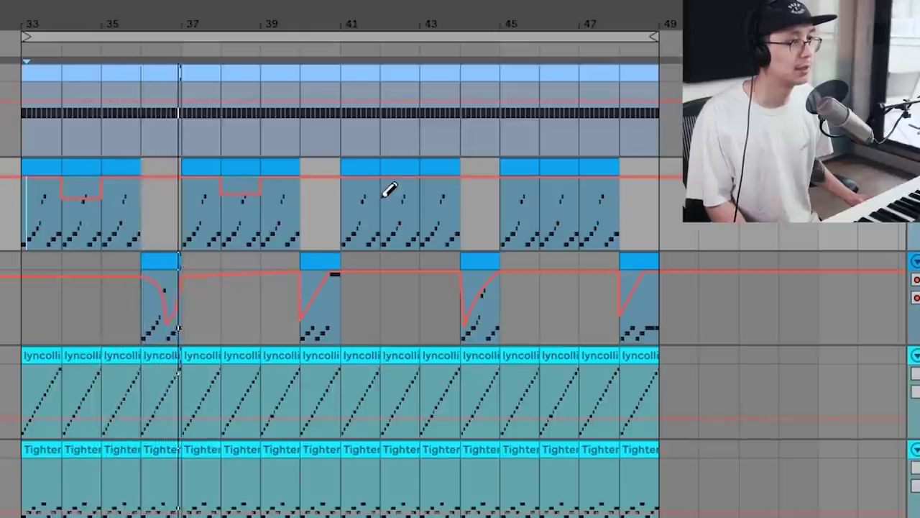
left_click(560, 191)
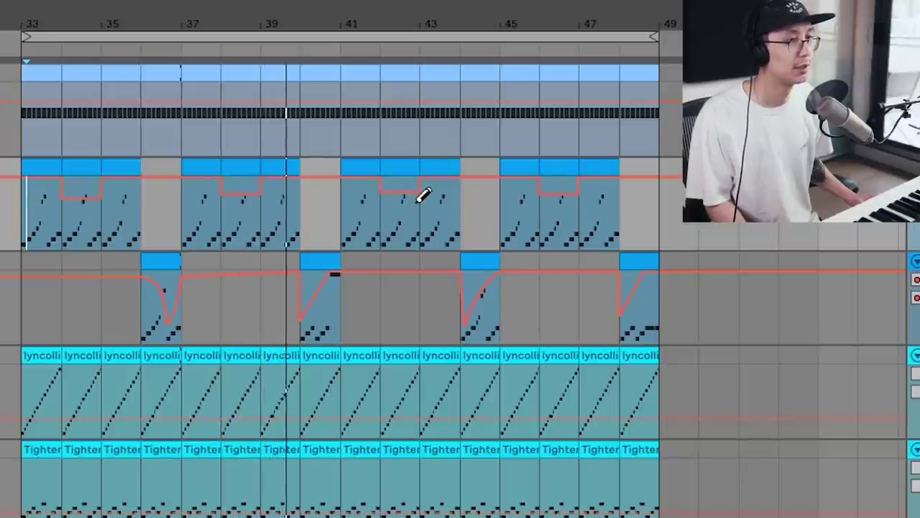
key("space")
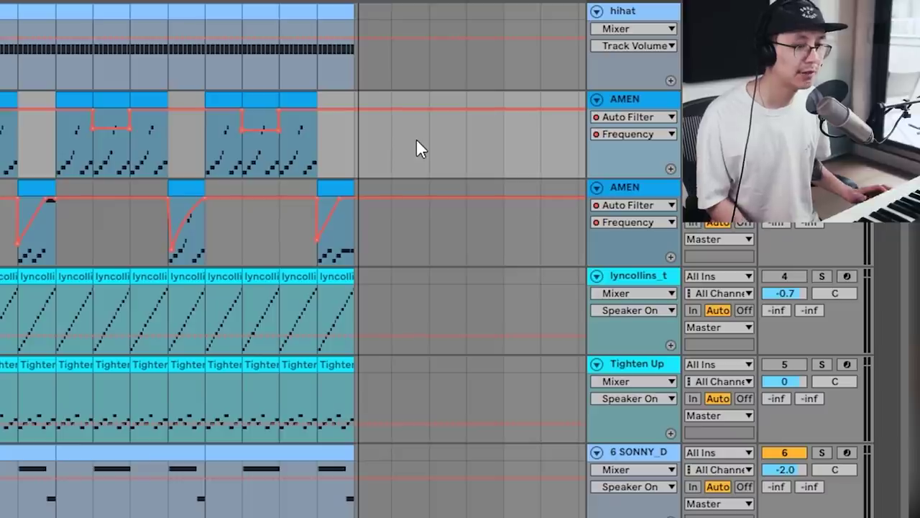
Group both AMEN tracks into 2 Group with Ctrl+G and add a Saturator to it.
left_click(624, 190)
left_click(631, 101, "shift")
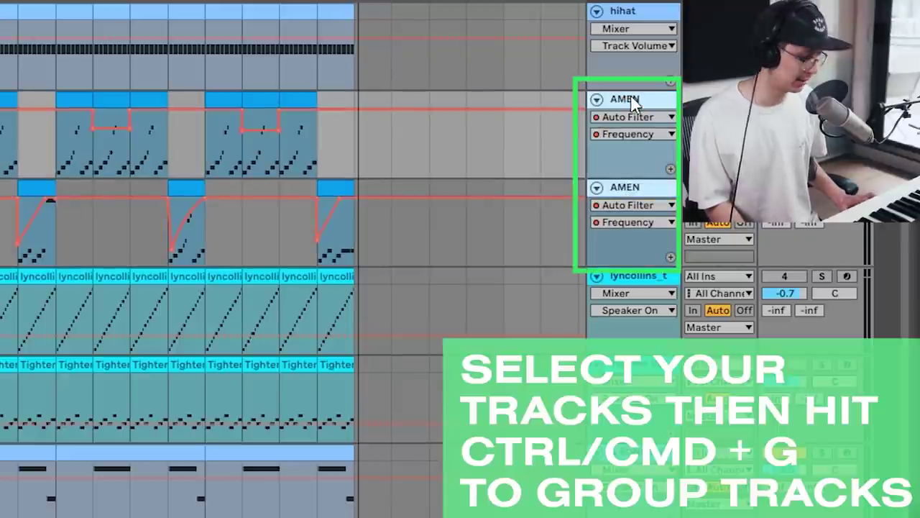
key("ctrl+g")
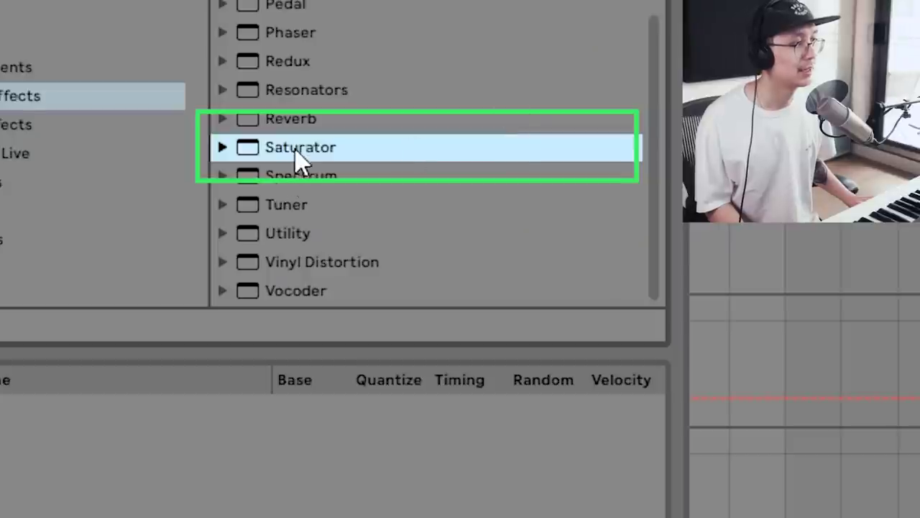
left_click_drag(297, 160, 376, 325)
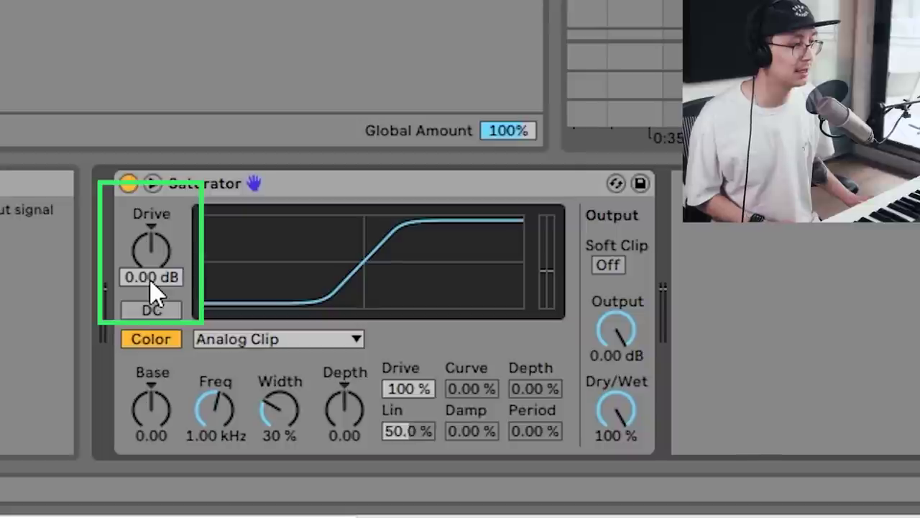
Set the group Saturator's Drive to 4.00 dB and its Base to 2.
left_click_drag(153, 292, 165, 252)
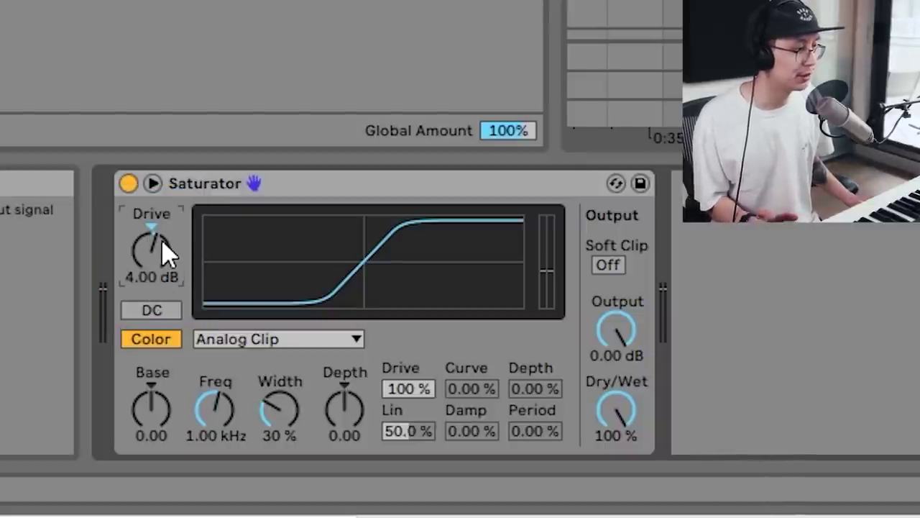
left_click(159, 414)
type("2")
key("Return")
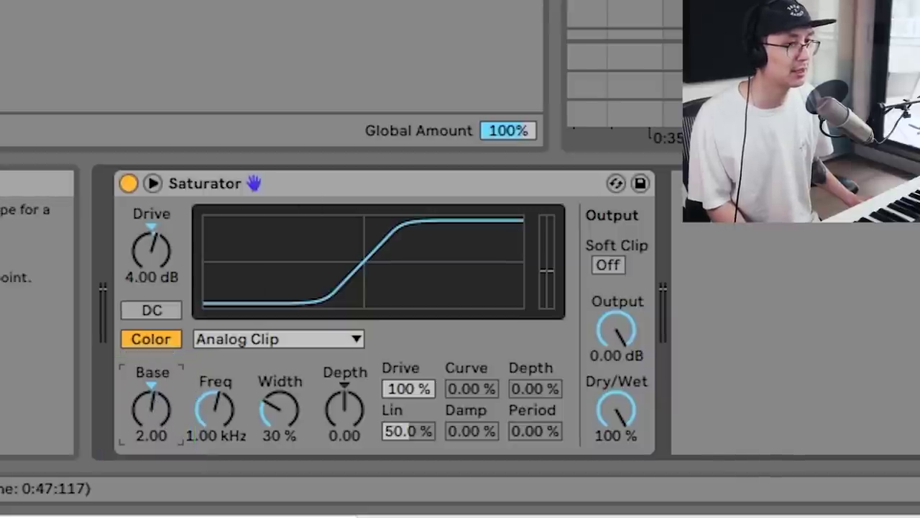
key("Down")
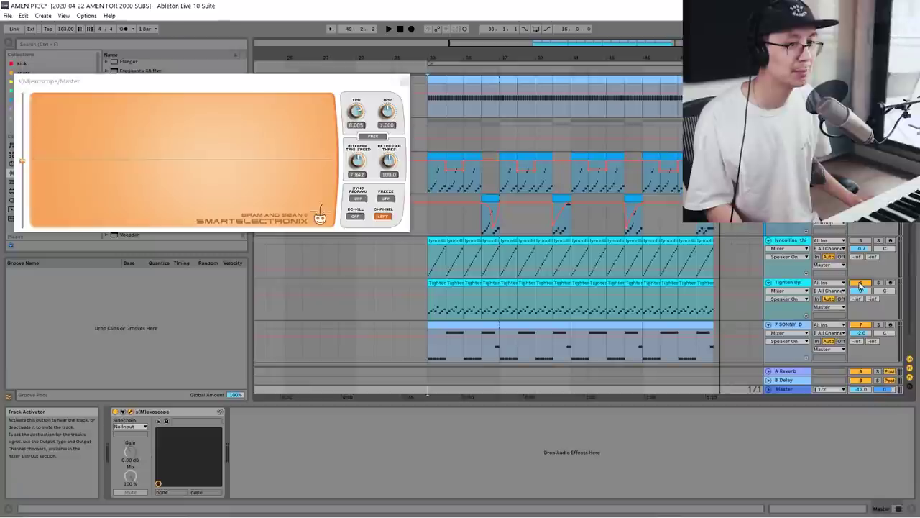
Reactivate the muted break track and play the arrangement from bar 33.
left_click(861, 240)
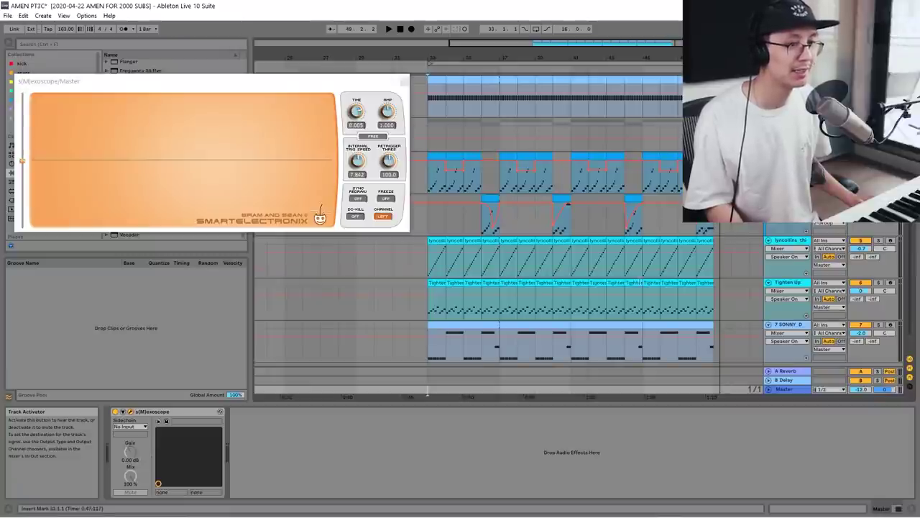
left_click(425, 319)
left_click(428, 394)
key("space")
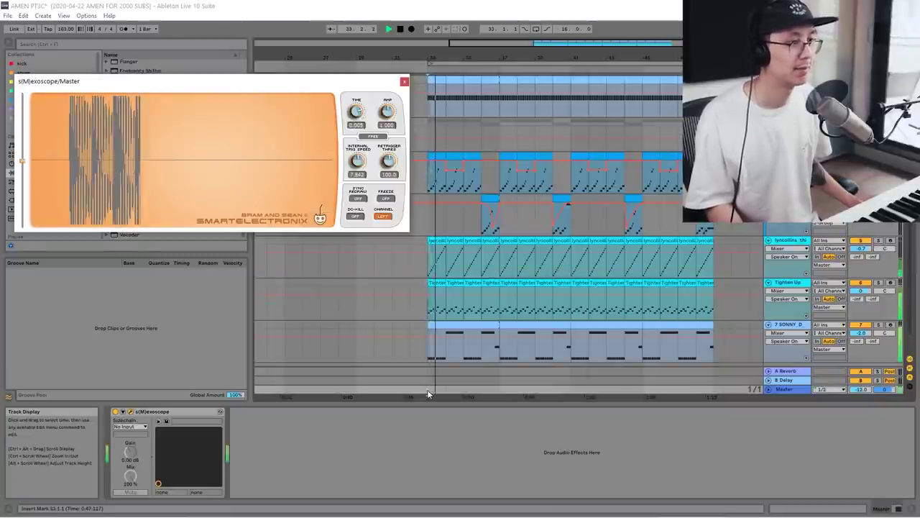